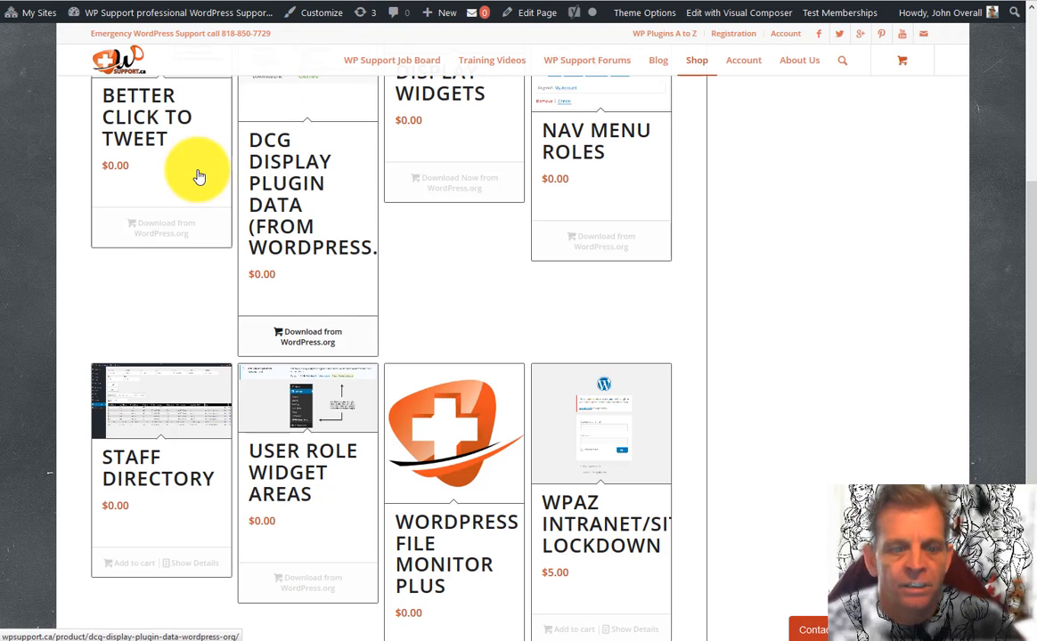
Browse the shop and open the Staff Directory product page
{"action": "scroll", "coordinate": [254, 271], "scroll_direction": "up", "scroll_amount": 4}
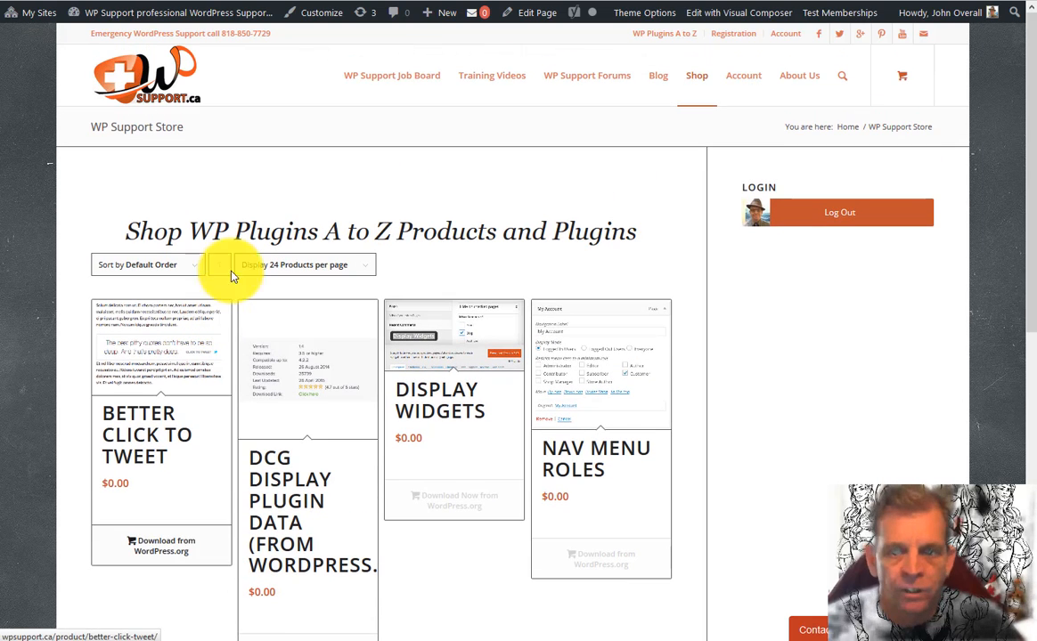
{"action": "scroll", "coordinate": [181, 262], "scroll_direction": "down", "scroll_amount": 3}
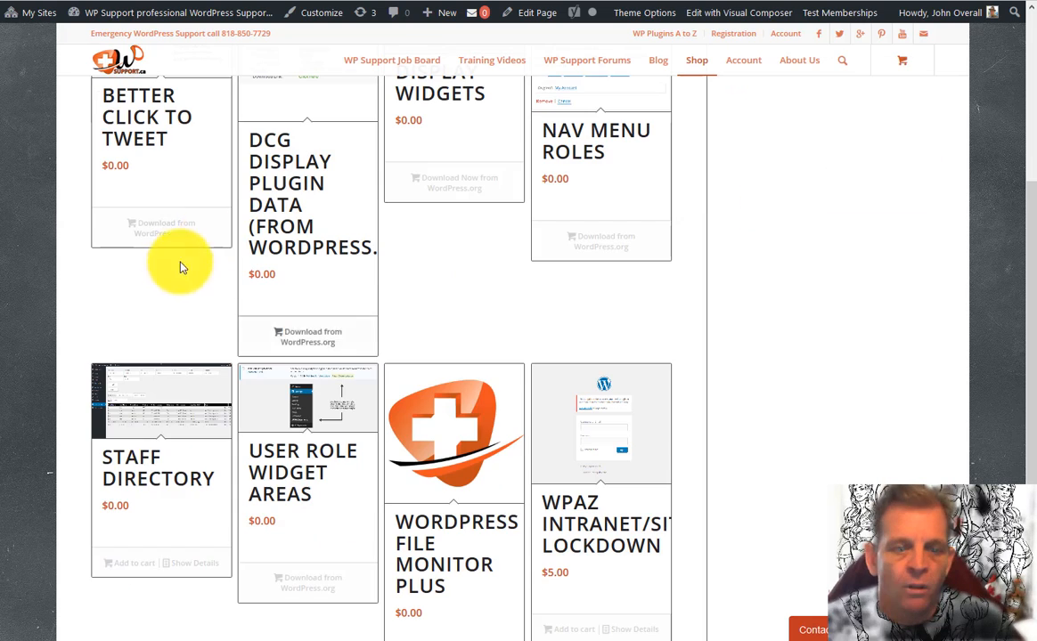
{"action": "left_click", "coordinate": [165, 461]}
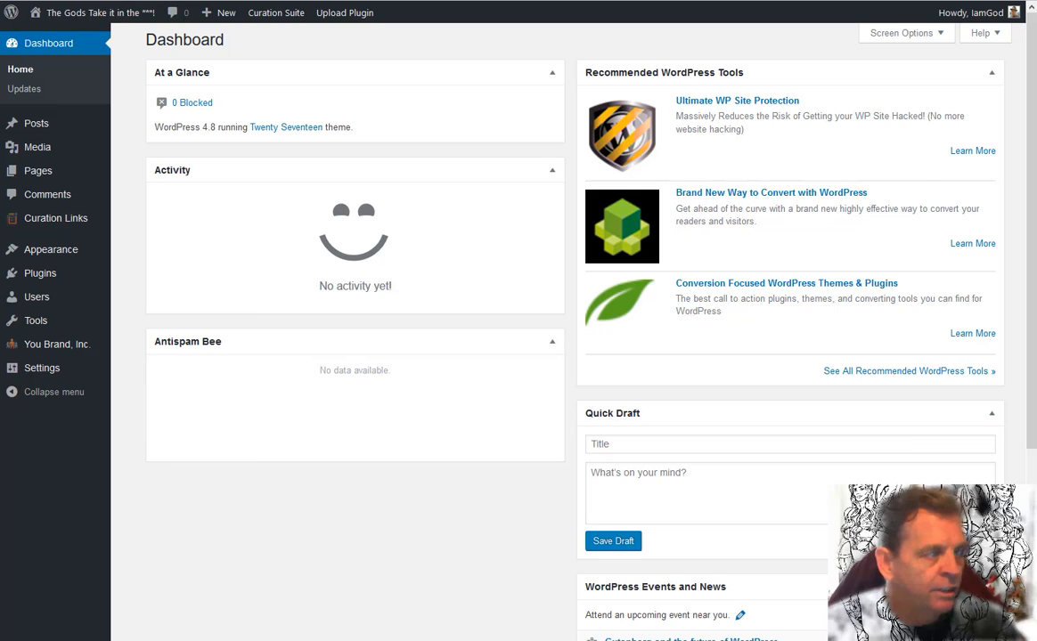
Bring File Explorer into view, open the staff plugin folder and select readme.txt
{"action": "left_click_drag", "start_coordinate": [0, 71], "coordinate": [484, 57]}
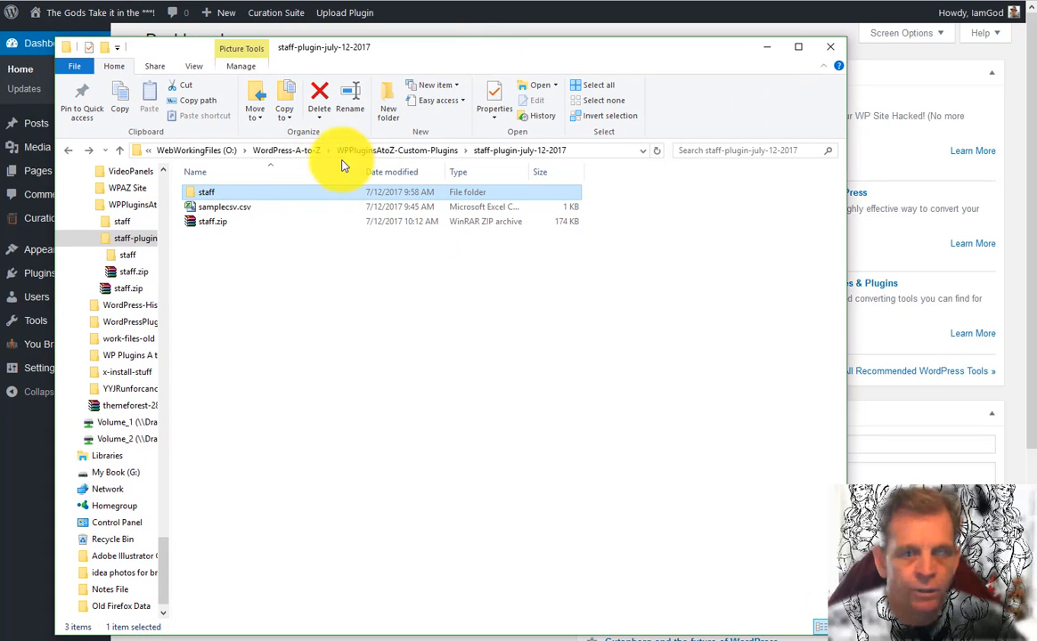
{"action": "double_click", "coordinate": [238, 197]}
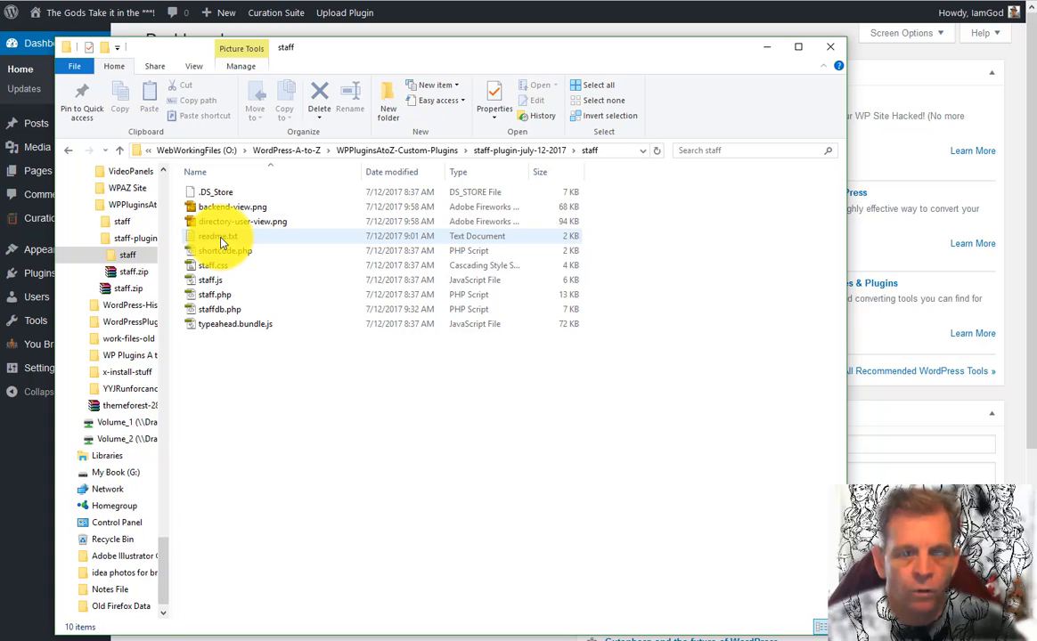
{"action": "left_click", "coordinate": [220, 237]}
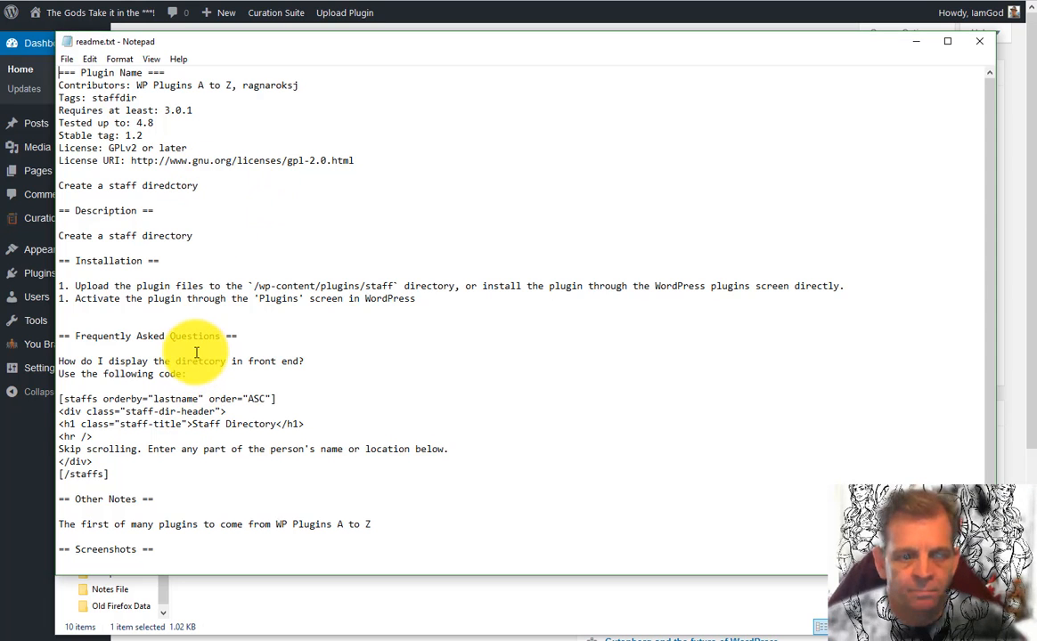
Read the readme's [staffs] shortcode instructions, then move Notepad and Explorer off screen
{"action": "scroll", "coordinate": [195, 352], "scroll_direction": "down", "scroll_amount": 1}
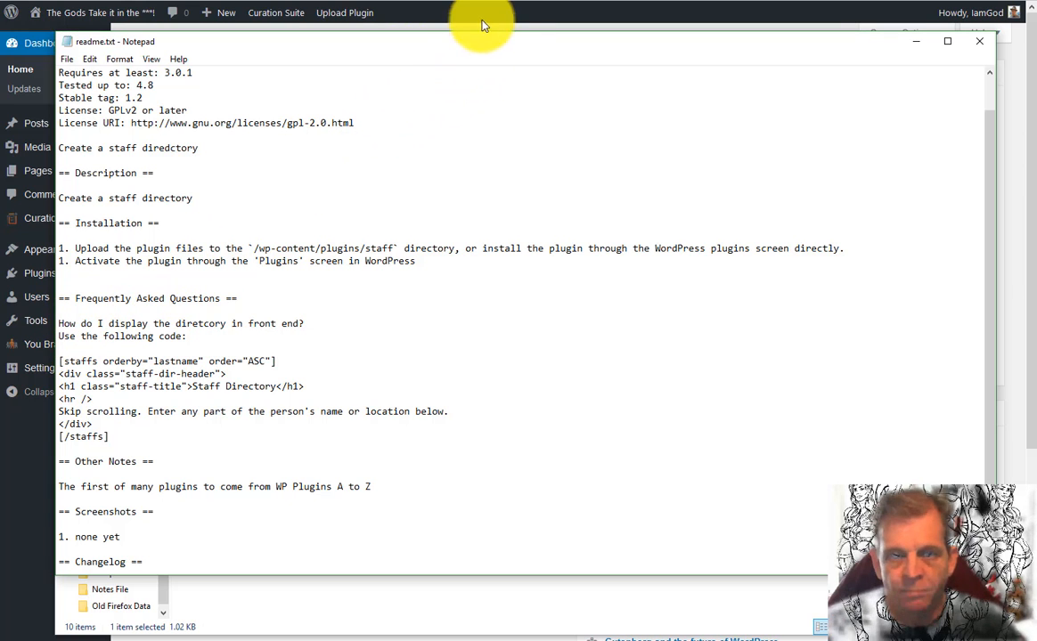
{"action": "left_click_drag", "start_coordinate": [299, 45], "coordinate": [0, 46]}
{"action": "left_click_drag", "start_coordinate": [347, 50], "coordinate": [0, 53]}
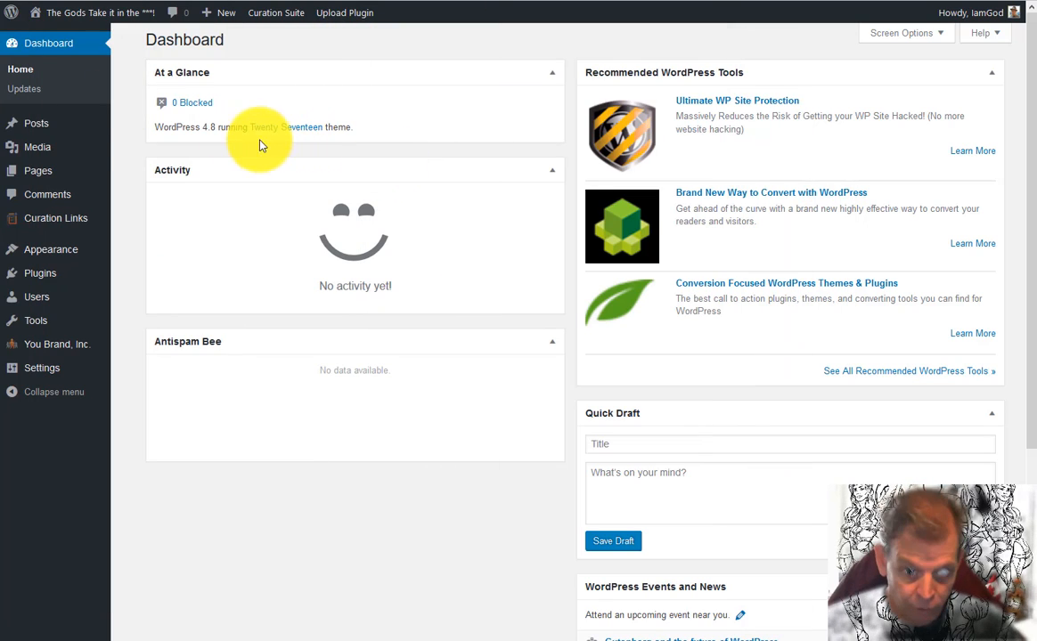
Upload staff.zip through Plugins > Add New and install it
{"action": "mouse_move", "coordinate": [51, 277]}
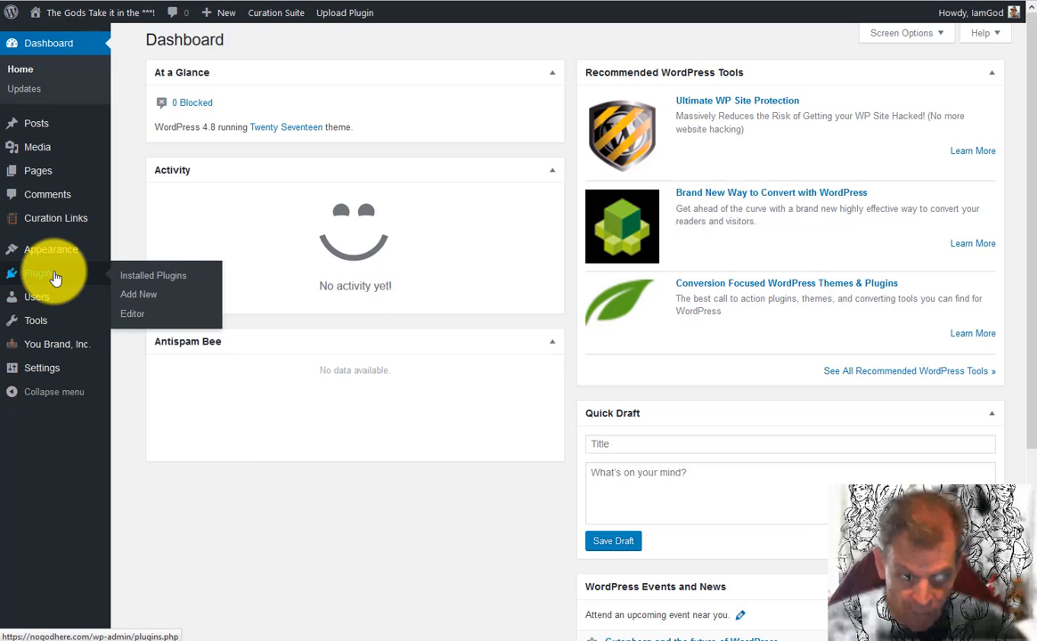
{"action": "left_click", "coordinate": [162, 298]}
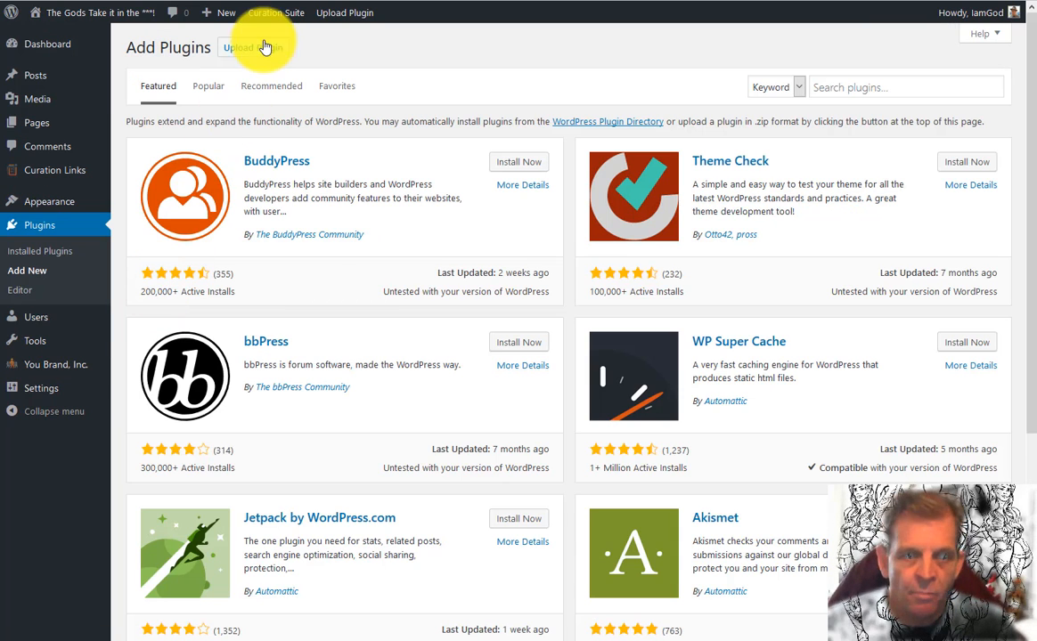
{"action": "left_click", "coordinate": [260, 47]}
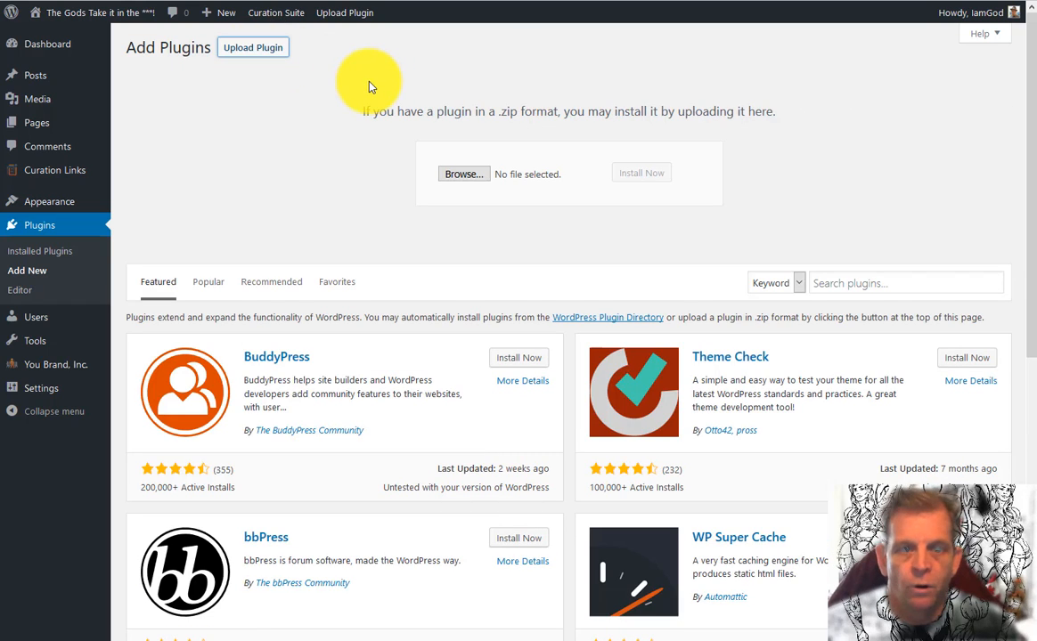
{"action": "left_click", "coordinate": [474, 176]}
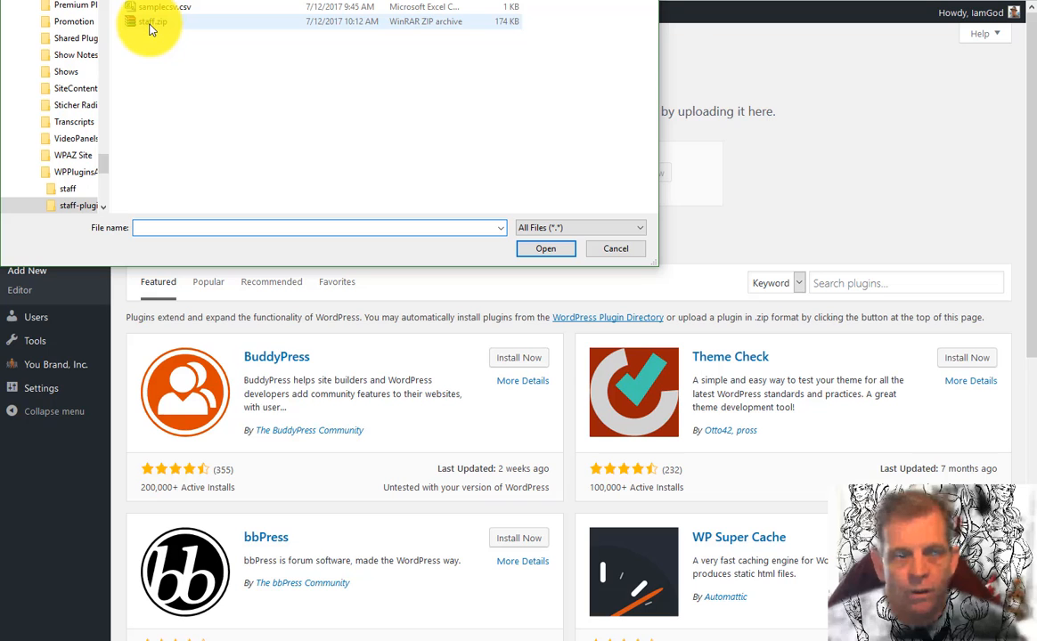
{"action": "double_click", "coordinate": [149, 25]}
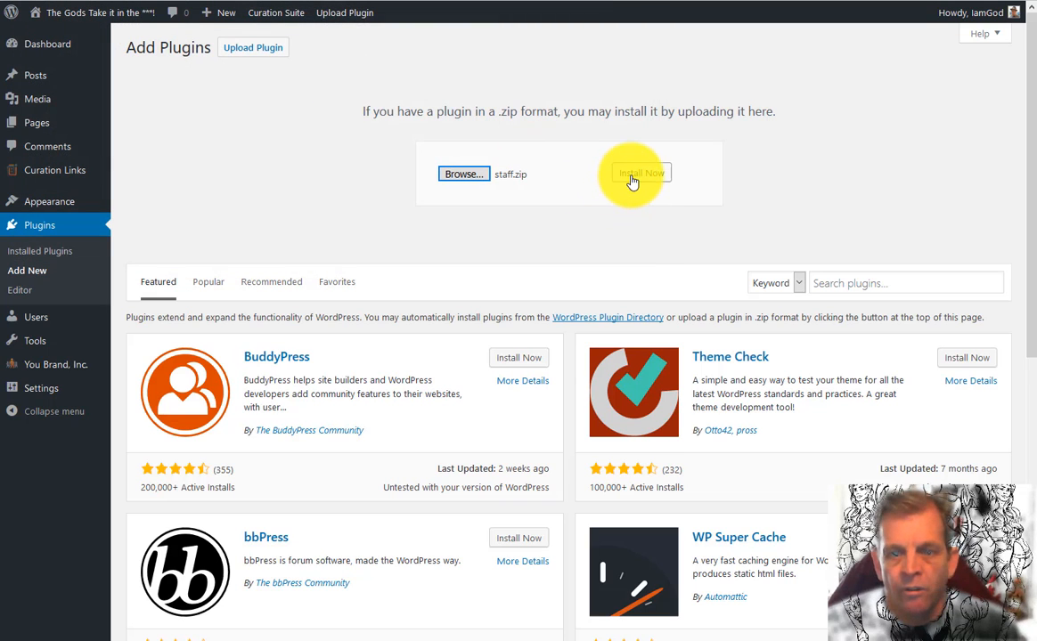
{"action": "left_click", "coordinate": [639, 178]}
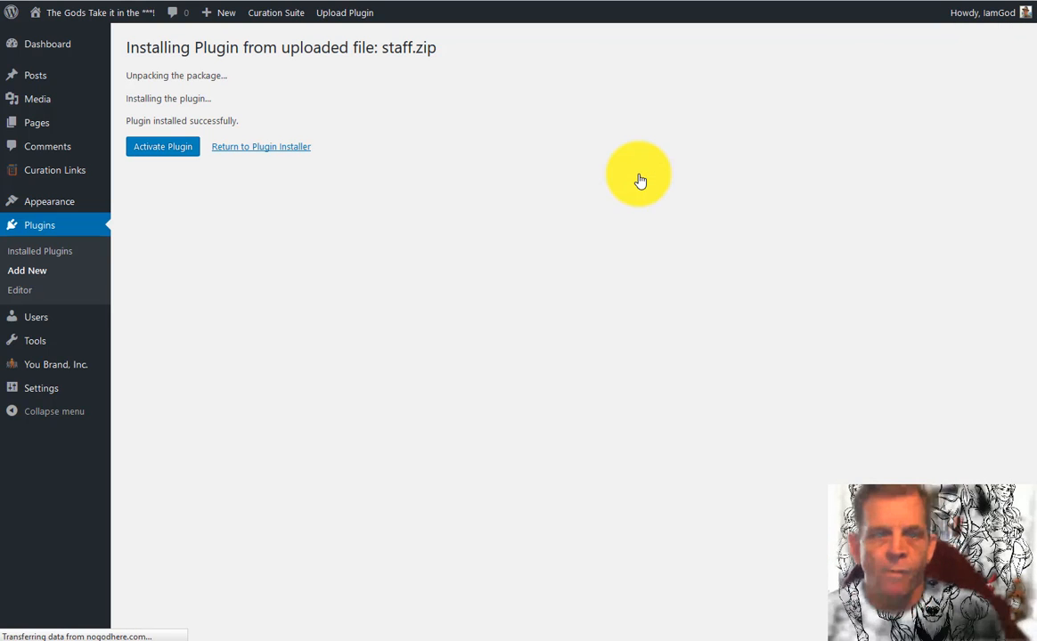
Activate the Staff Directory WPAZ plugin and go to its empty Staff Directory page
{"action": "left_click", "coordinate": [158, 147]}
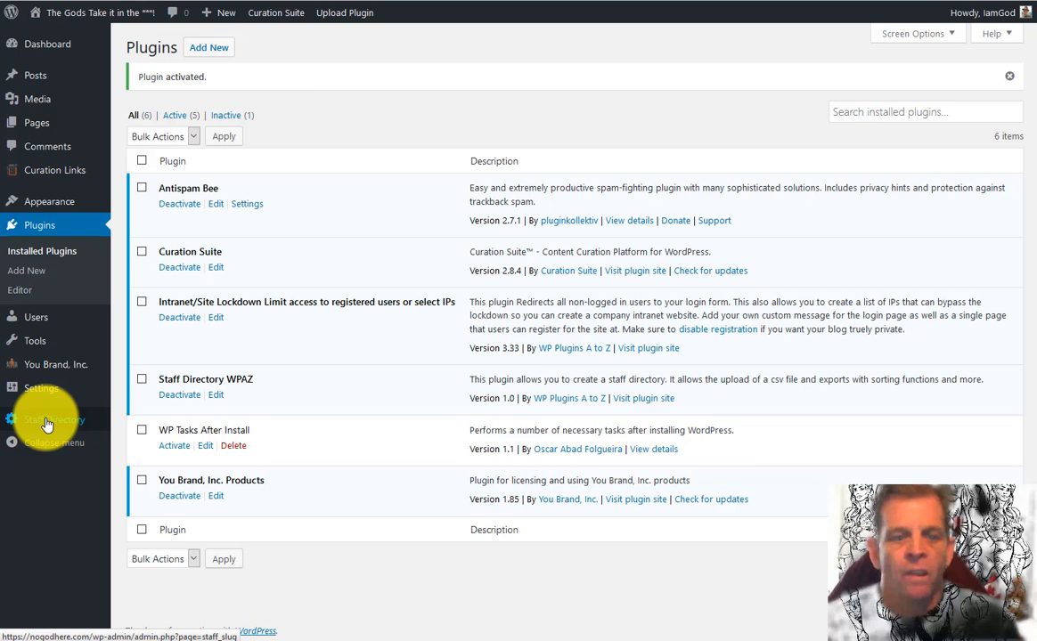
{"action": "left_click", "coordinate": [47, 423]}
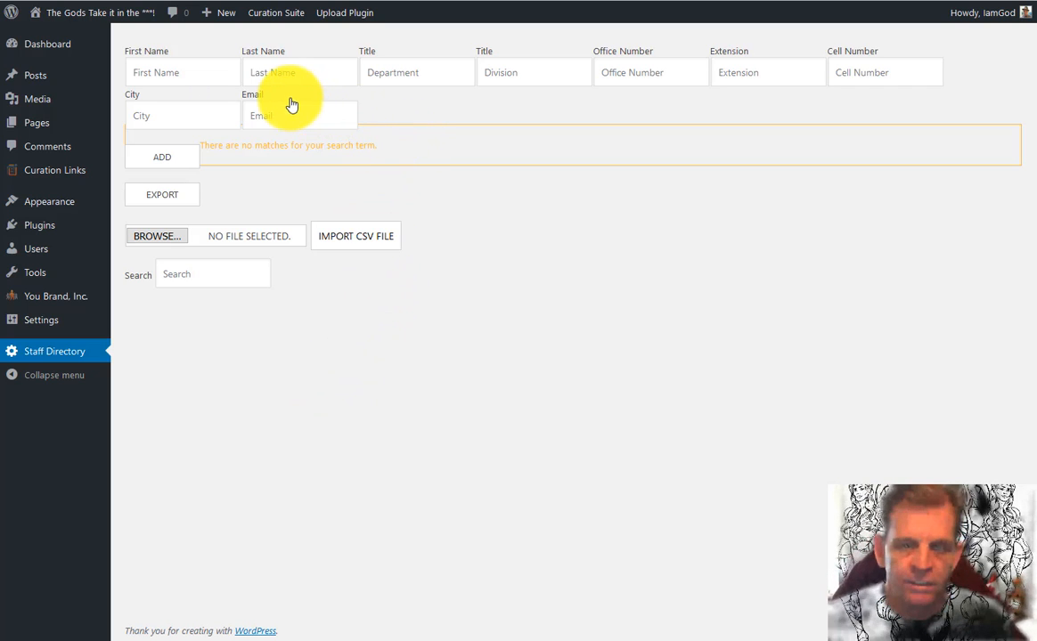
Enter the test staff member's first and last name, department 'department' and division 'division'
{"action": "left_click", "coordinate": [214, 73]}
{"action": "type", "text": "JOhn"}
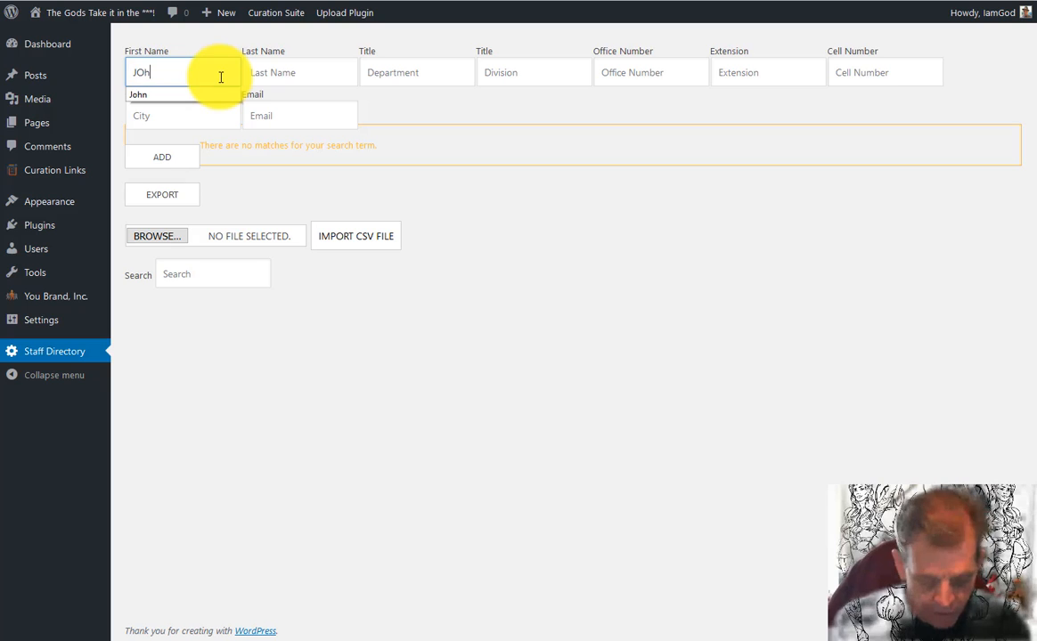
{"action": "key", "text": "BackSpace"}
{"action": "key", "text": "BackSpace"}
{"action": "key", "text": "BackSpace"}
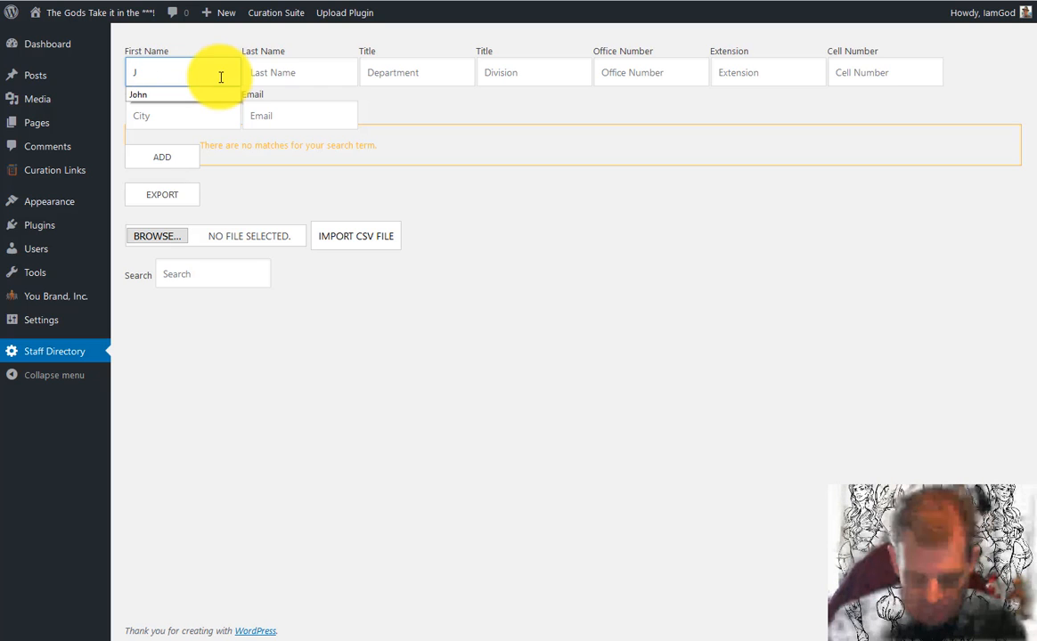
{"action": "type", "text": "ohn"}
{"action": "key", "text": "Tab"}
{"action": "type", "text": "Yesy"}
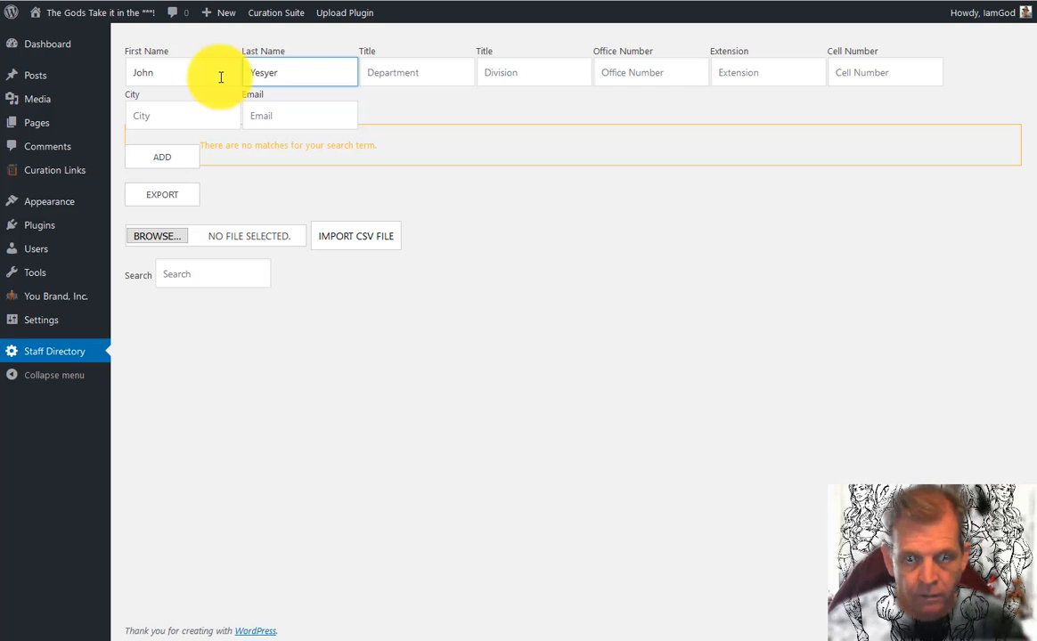
{"action": "type", "text": "er"}
{"action": "key", "text": "BackSpace"}
{"action": "key", "text": "BackSpace"}
{"action": "key", "text": "BackSpace"}
{"action": "key", "text": "BackSpace"}
{"action": "key", "text": "BackSpace"}
{"action": "key", "text": "BackSpace"}
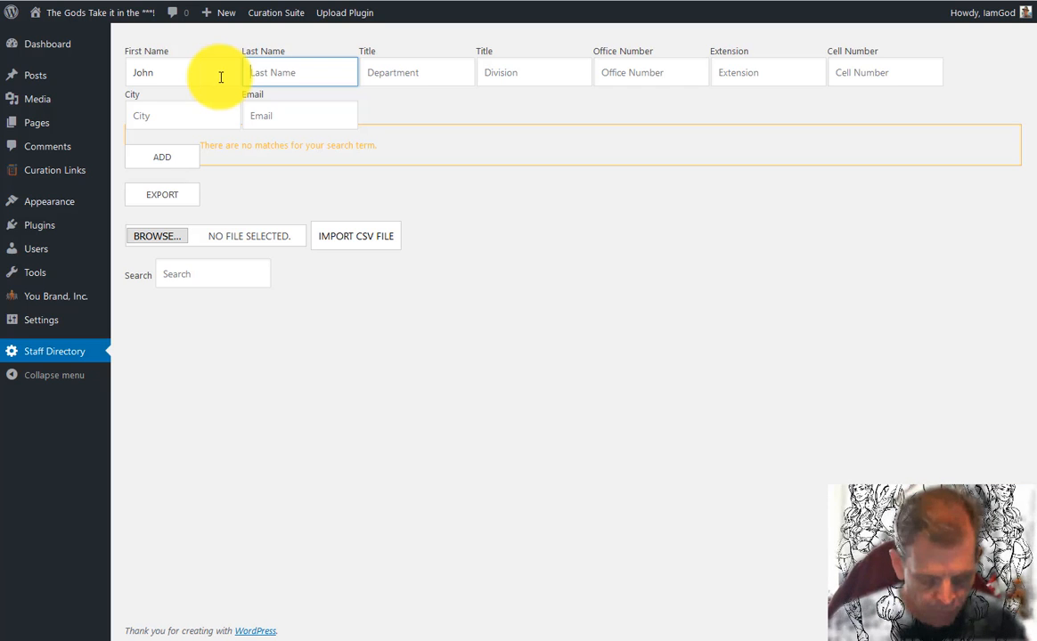
{"action": "type", "text": "tester"}
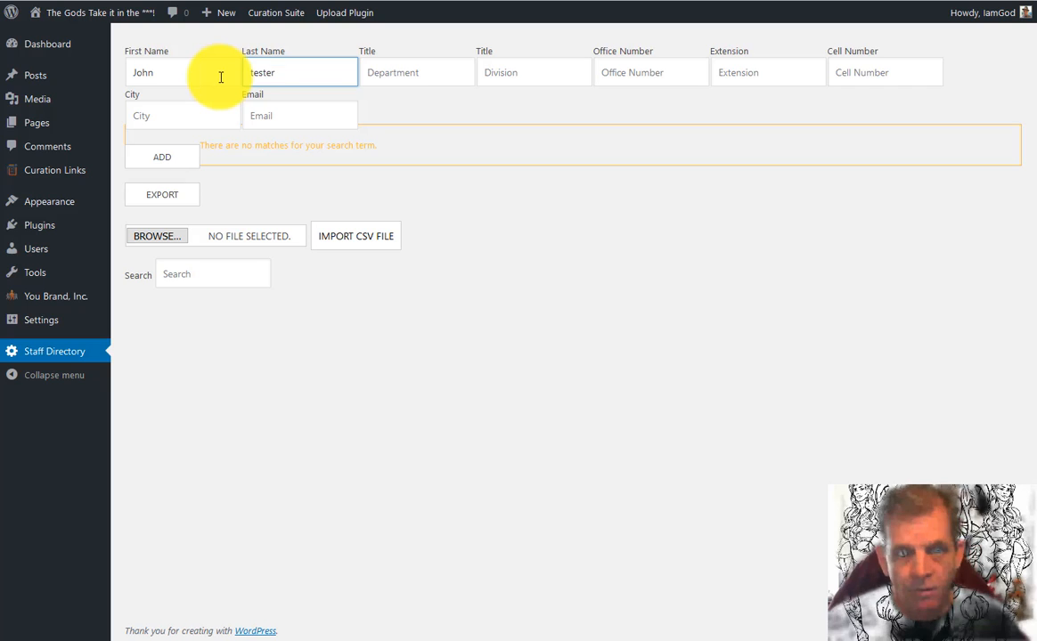
{"action": "key", "text": "Tab"}
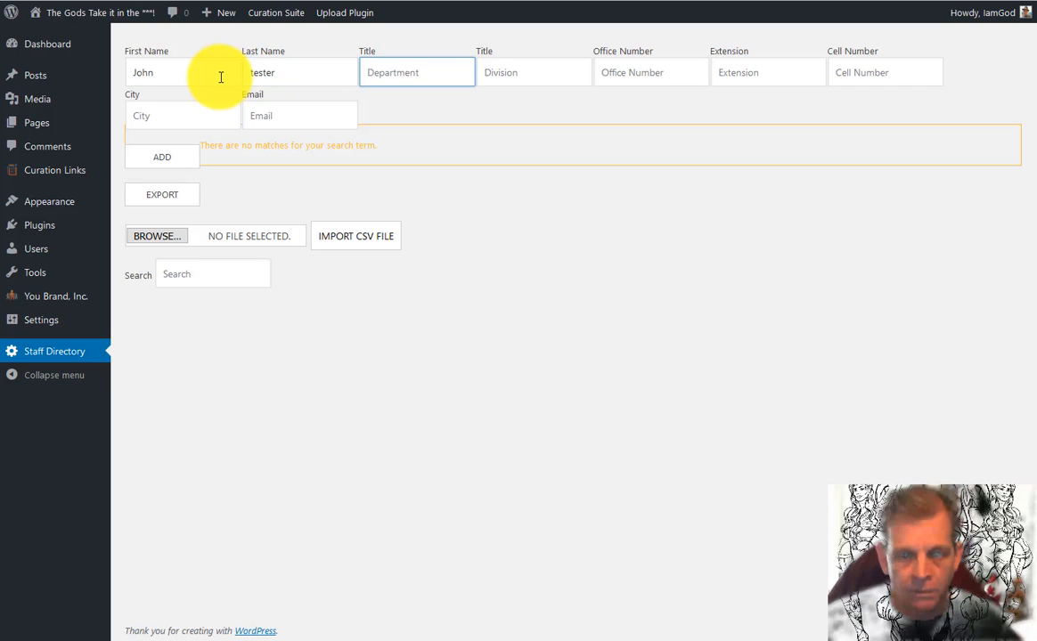
{"action": "type", "text": "depart"}
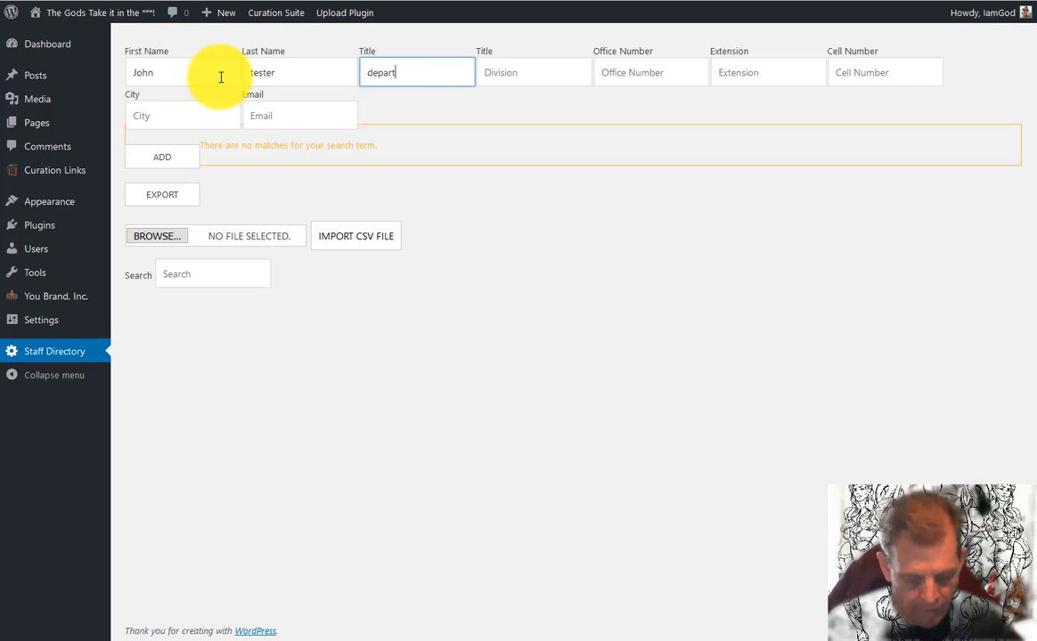
{"action": "type", "text": "ment"}
{"action": "key", "text": "Tab"}
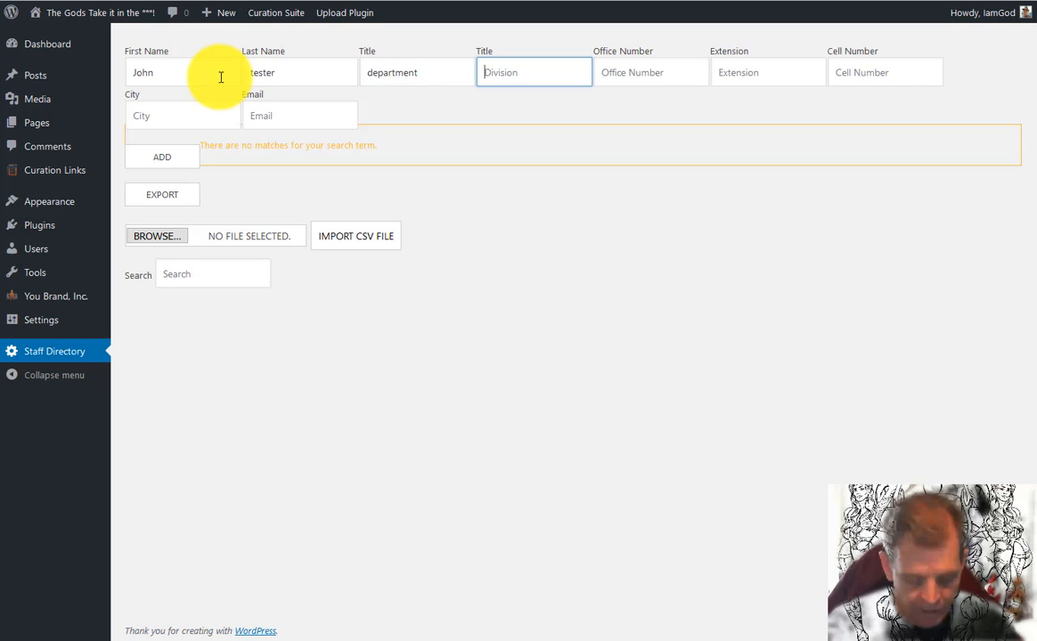
{"action": "type", "text": "division"}
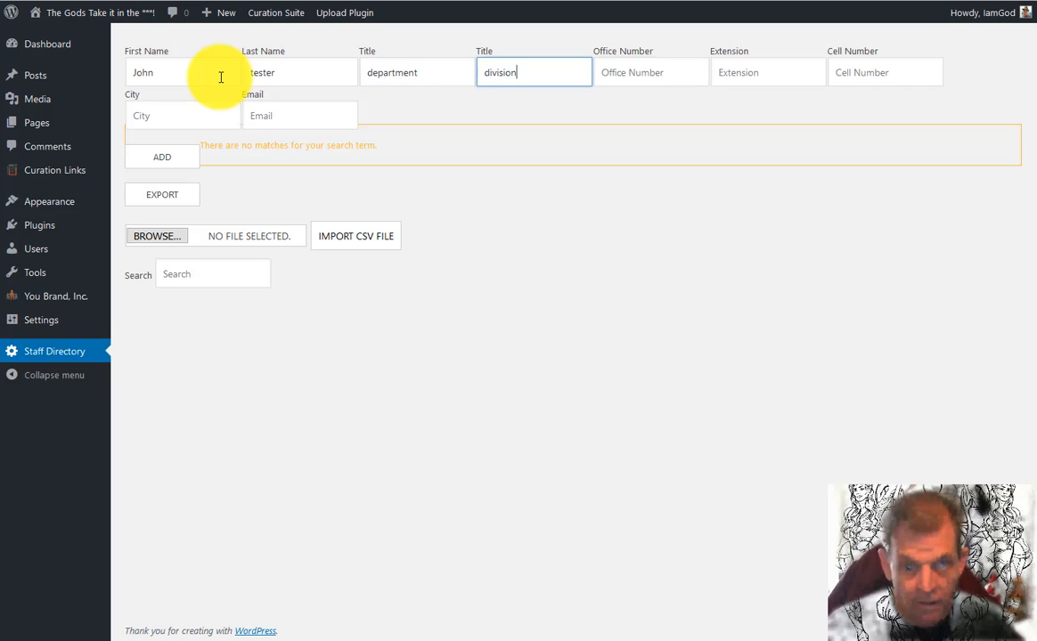
Fill in the staff member's office number, extension and cell number
{"action": "key", "text": "Tab"}
{"action": "type", "text": "5"}
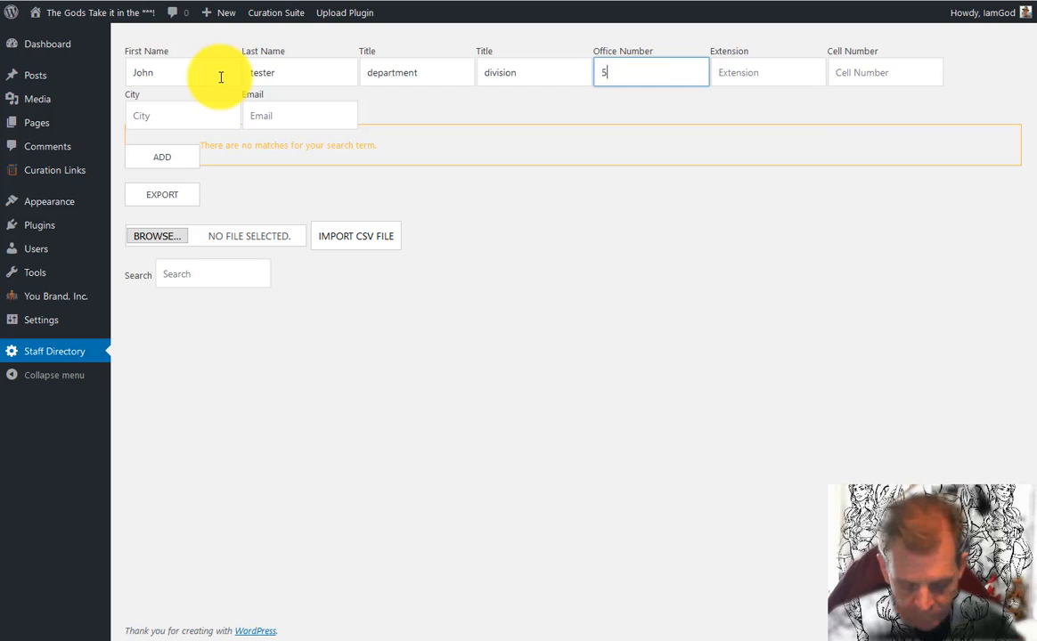
{"action": "type", "text": "55-5555-555"}
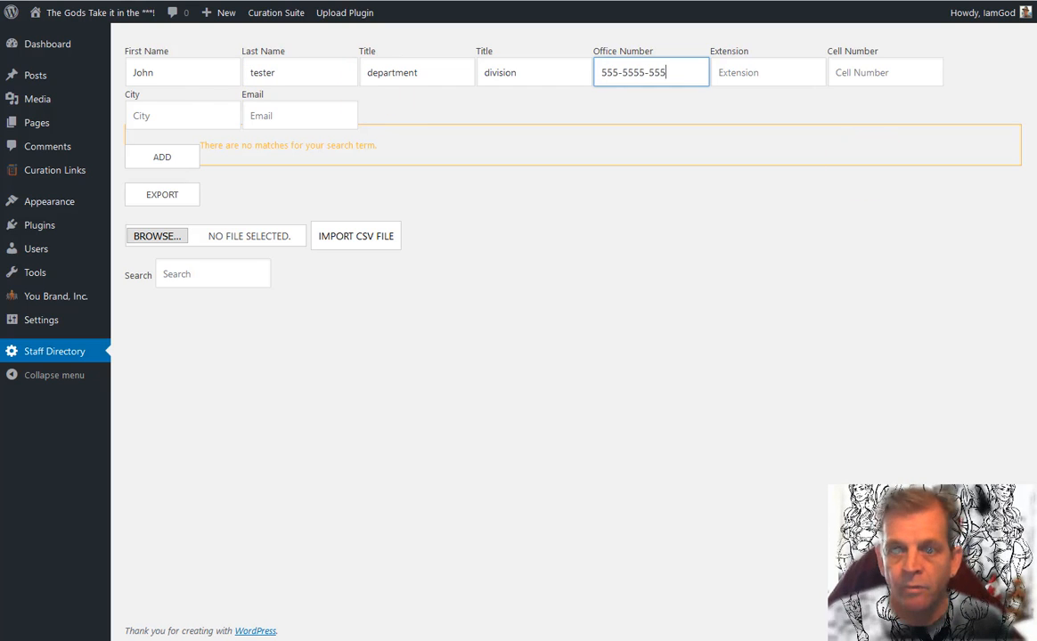
{"action": "left_click", "coordinate": [762, 71]}
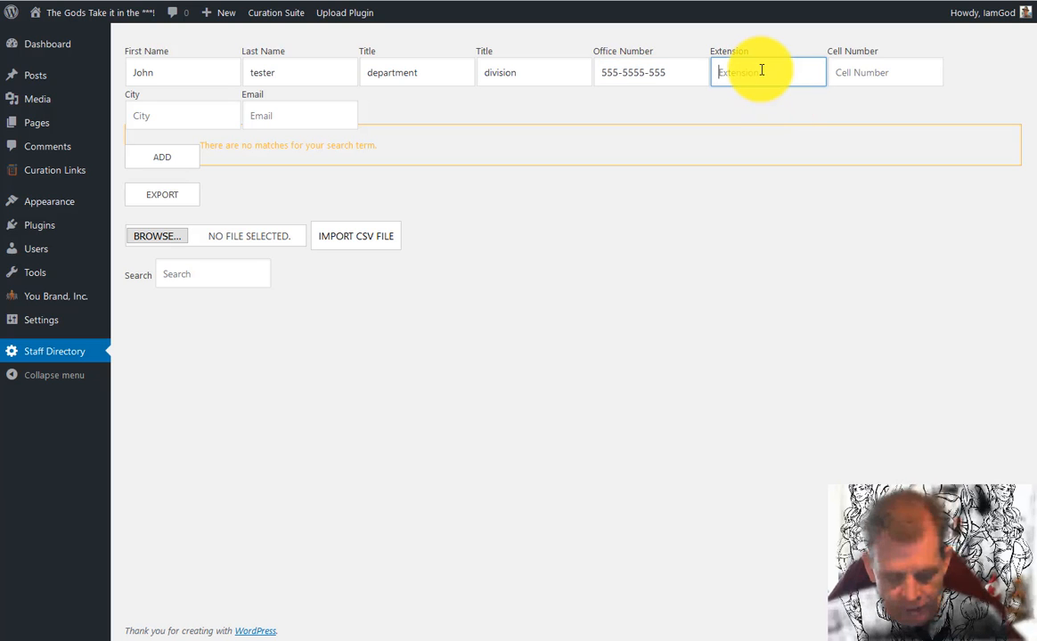
{"action": "type", "text": "77"}
{"action": "left_click", "coordinate": [878, 80]}
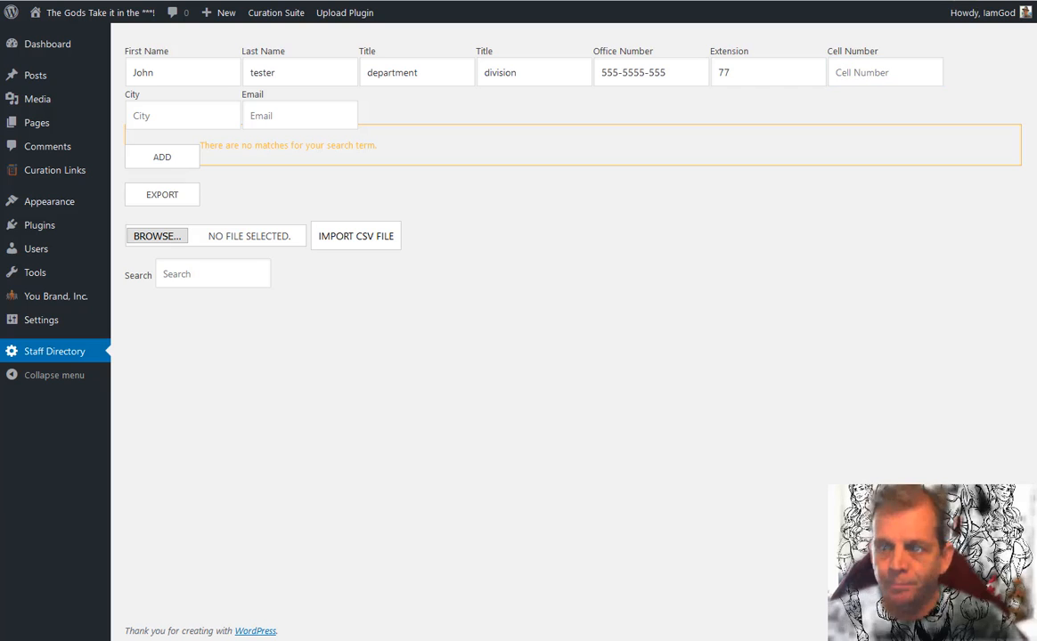
{"action": "left_click", "coordinate": [886, 70]}
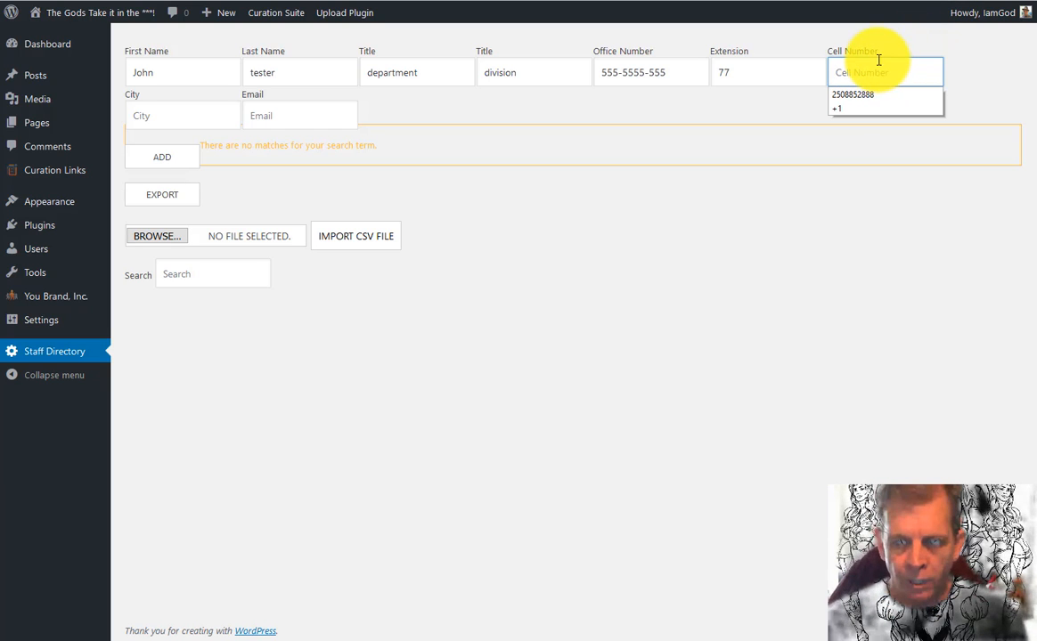
{"action": "left_click", "coordinate": [879, 66]}
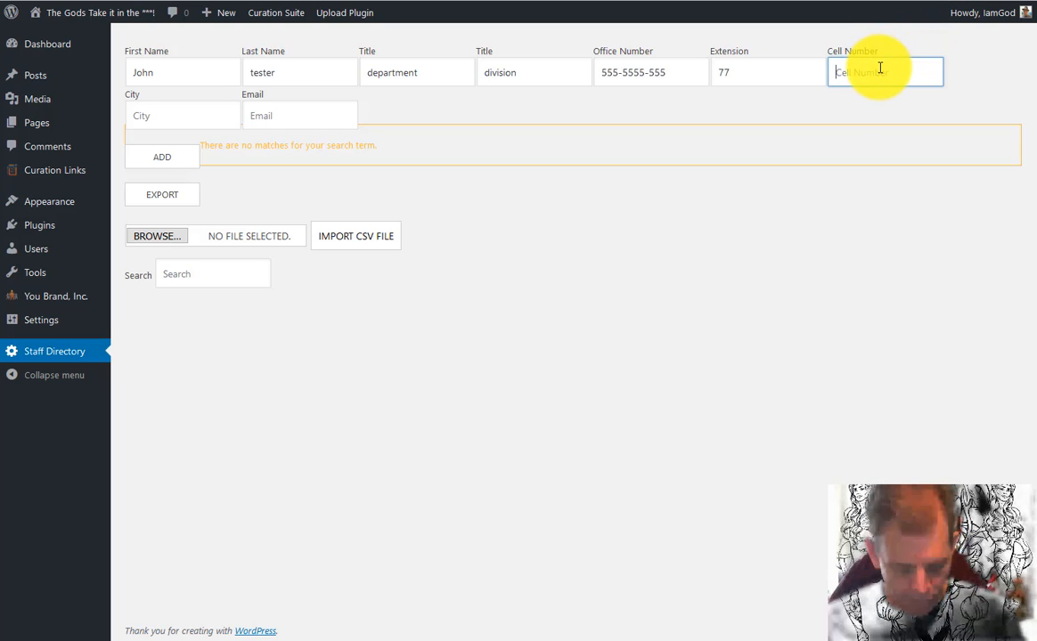
{"action": "type", "text": "444"}
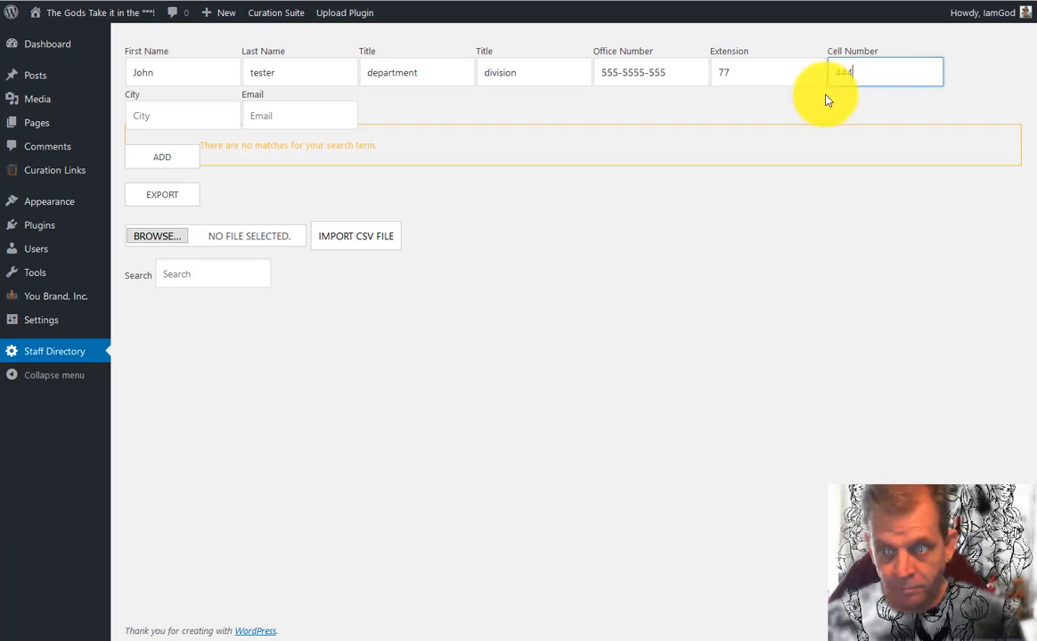
Enter city 'This city' and an email address, then add the staff member
{"action": "left_click", "coordinate": [203, 114]}
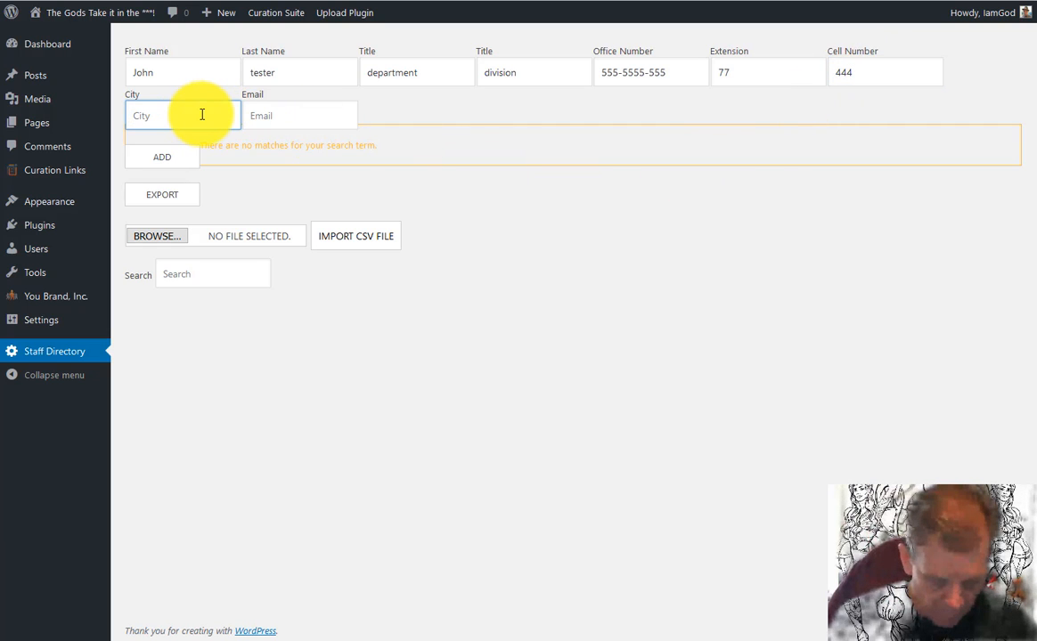
{"action": "type", "text": "This city"}
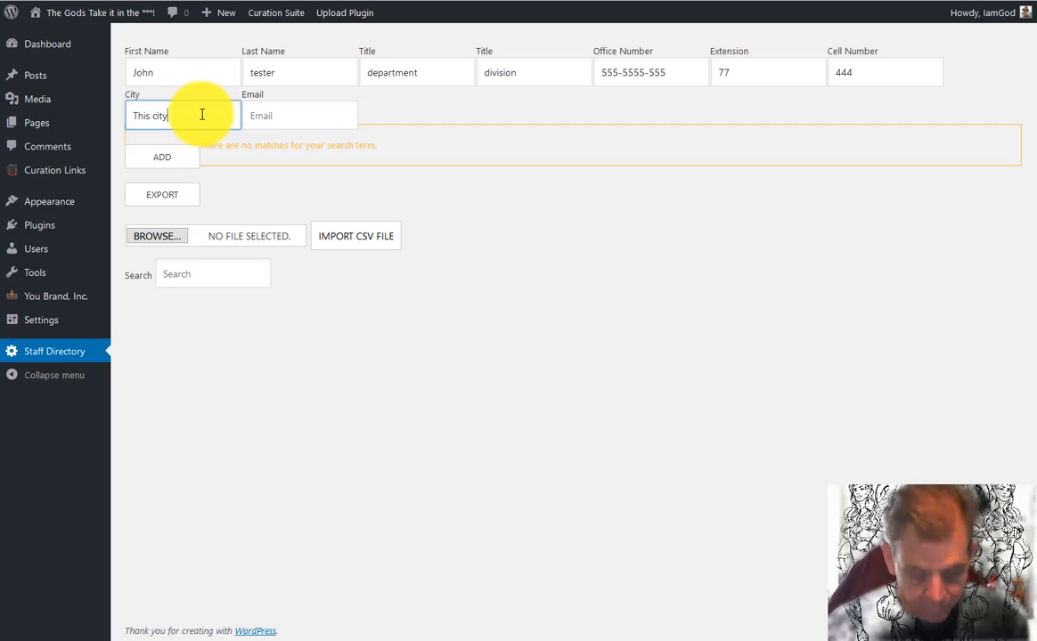
{"action": "key", "text": "Tab"}
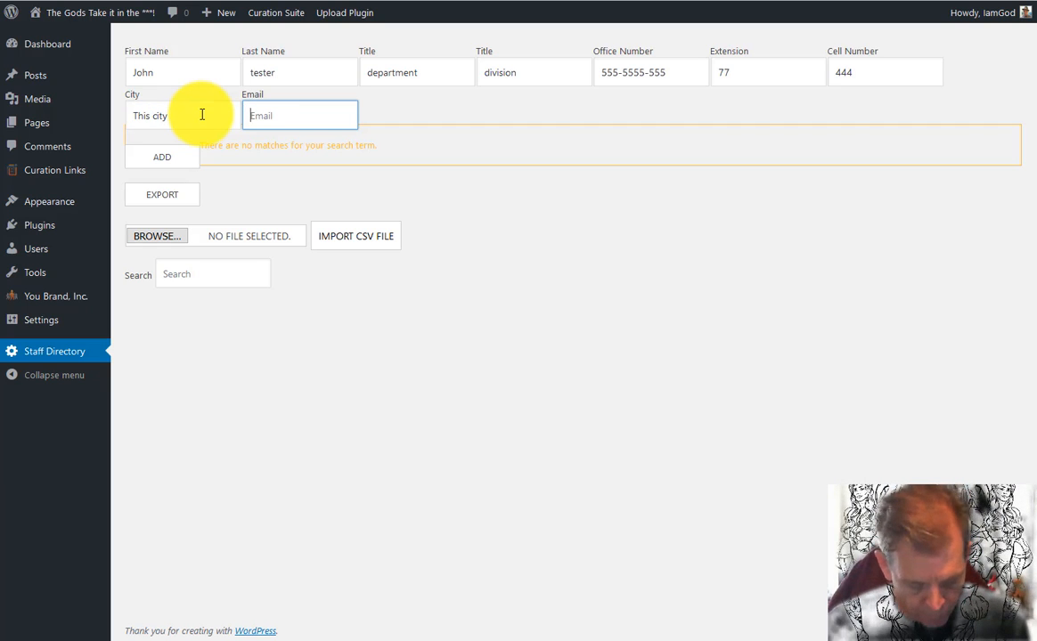
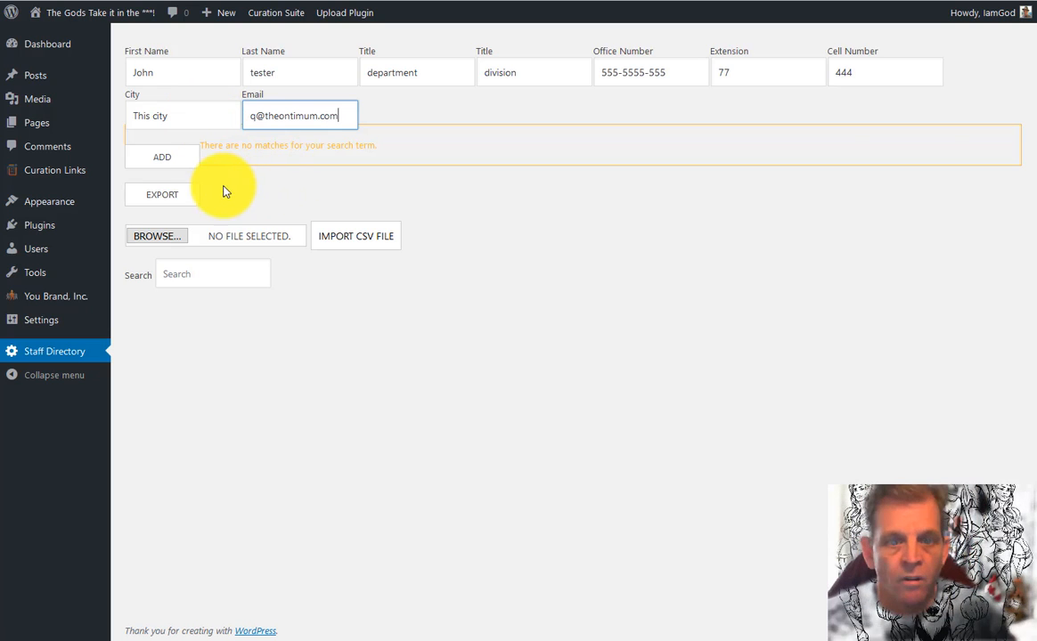
{"action": "left_click", "coordinate": [181, 168]}
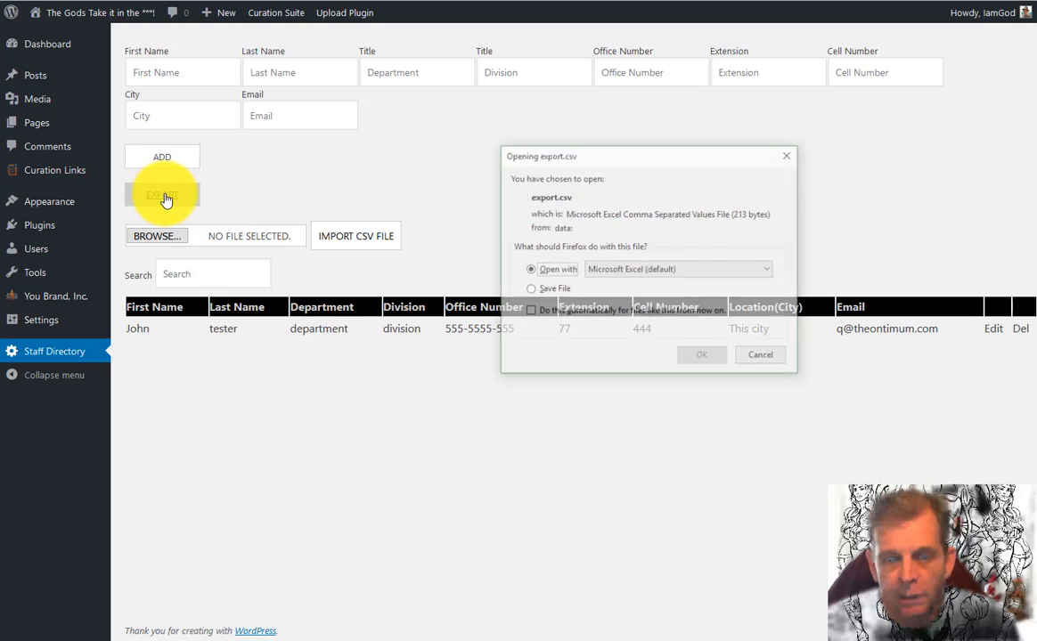
Open export.csv in Excel, widen column A so First Name shows, then close it
{"action": "left_click", "coordinate": [699, 358]}
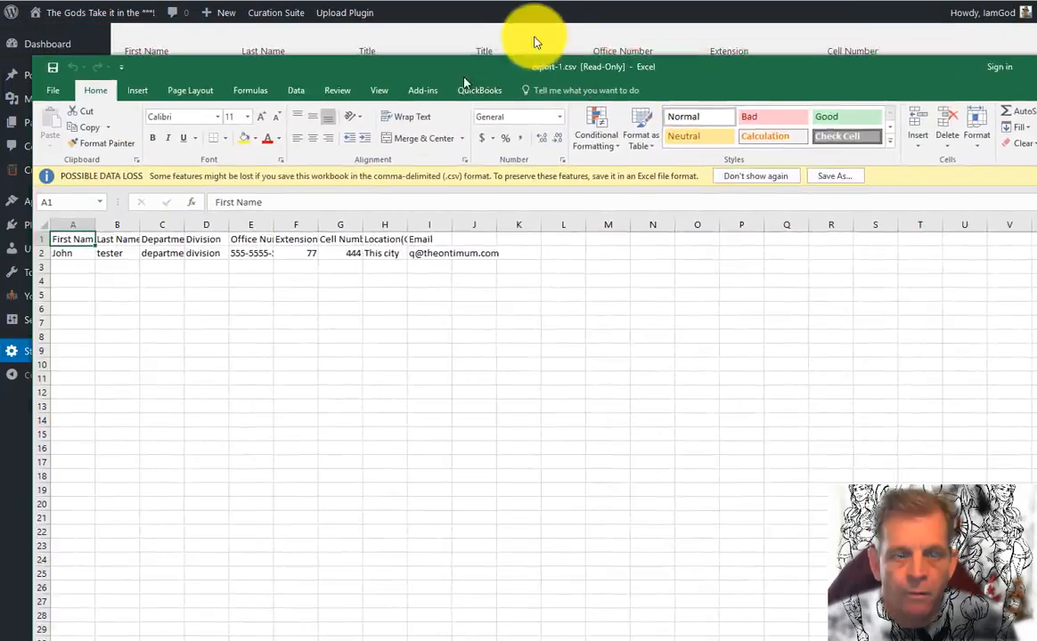
{"action": "left_click_drag", "start_coordinate": [535, 42], "coordinate": [438, 20]}
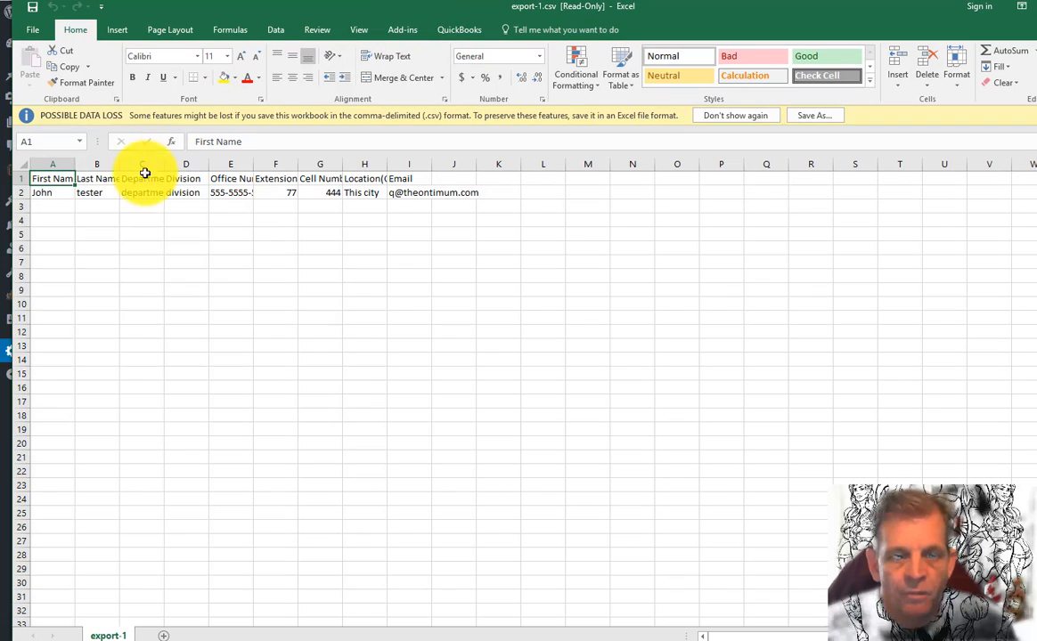
{"action": "left_click_drag", "start_coordinate": [73, 164], "coordinate": [424, 165]}
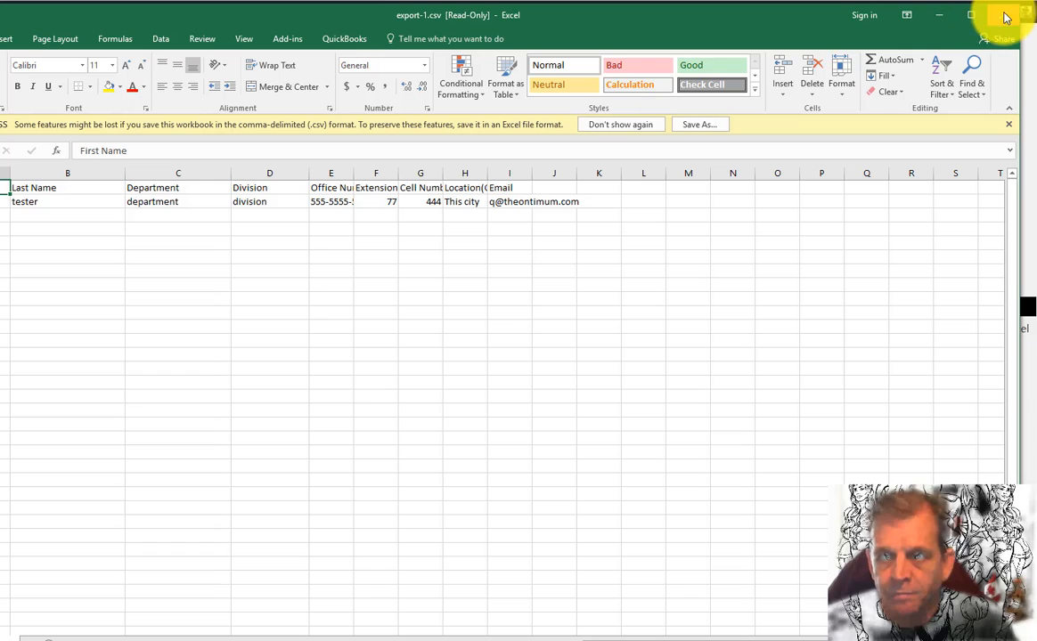
{"action": "left_click", "coordinate": [1003, 14]}
Discard the Excel export, then import samplecsv.csv into the Staff Directory
{"action": "left_click", "coordinate": [399, 294]}
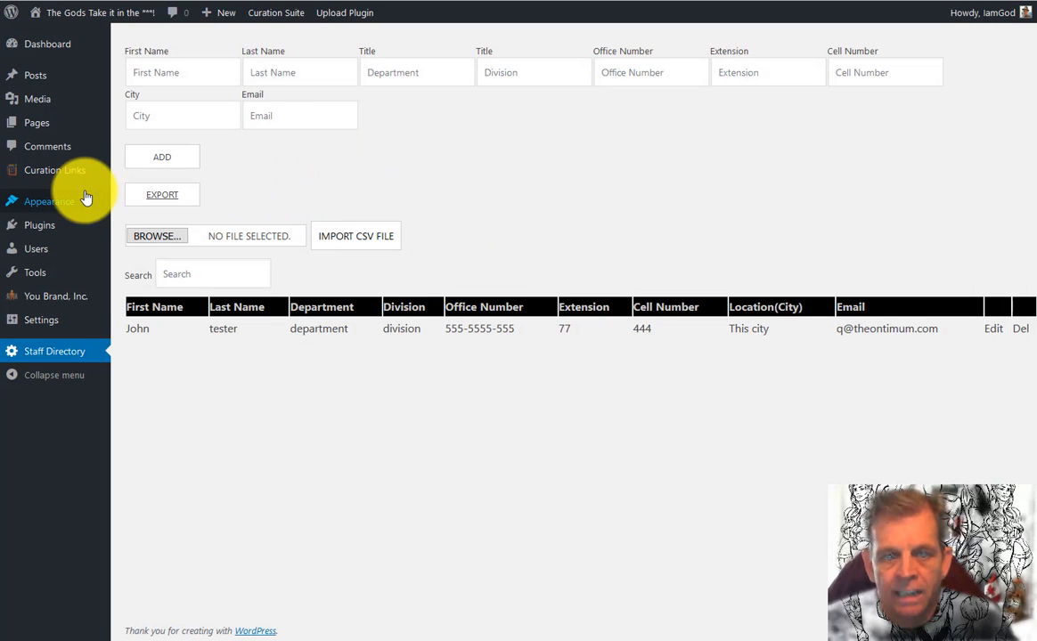
{"action": "left_click", "coordinate": [163, 237]}
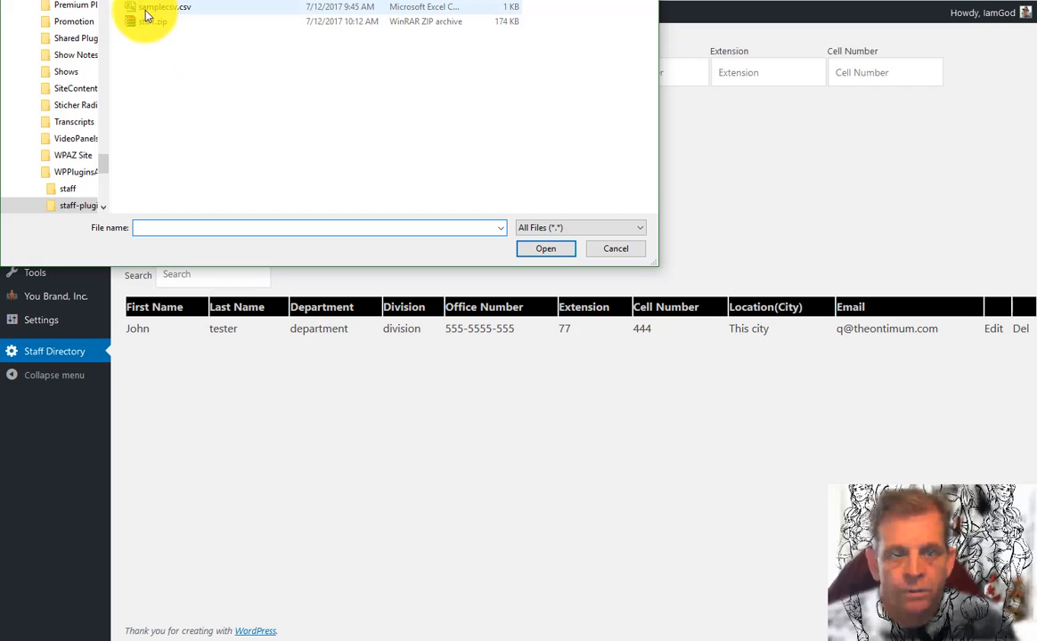
{"action": "double_click", "coordinate": [148, 8]}
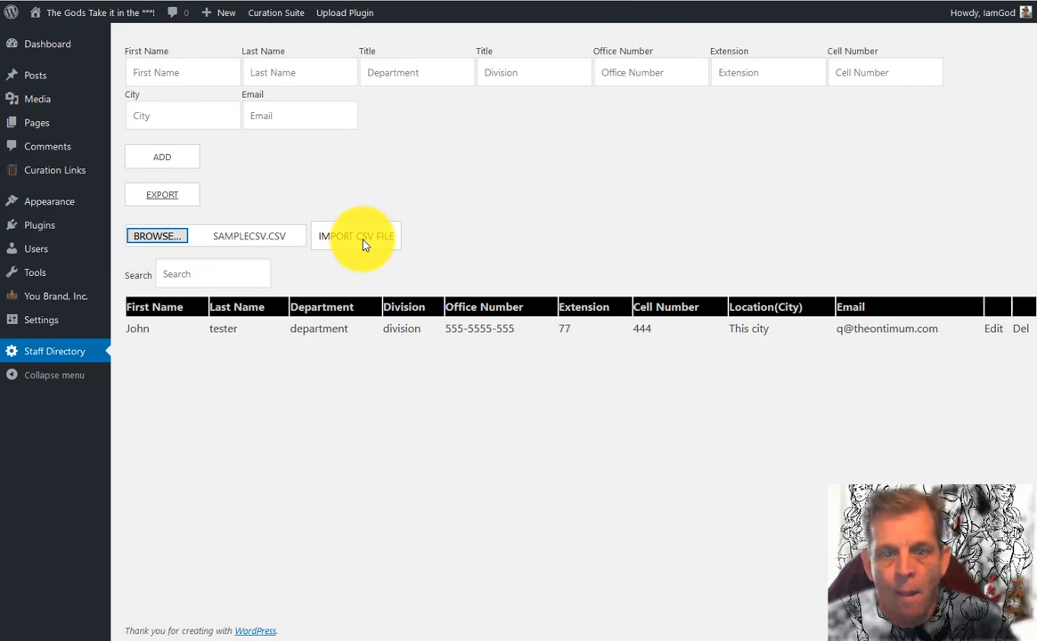
{"action": "left_click", "coordinate": [360, 236]}
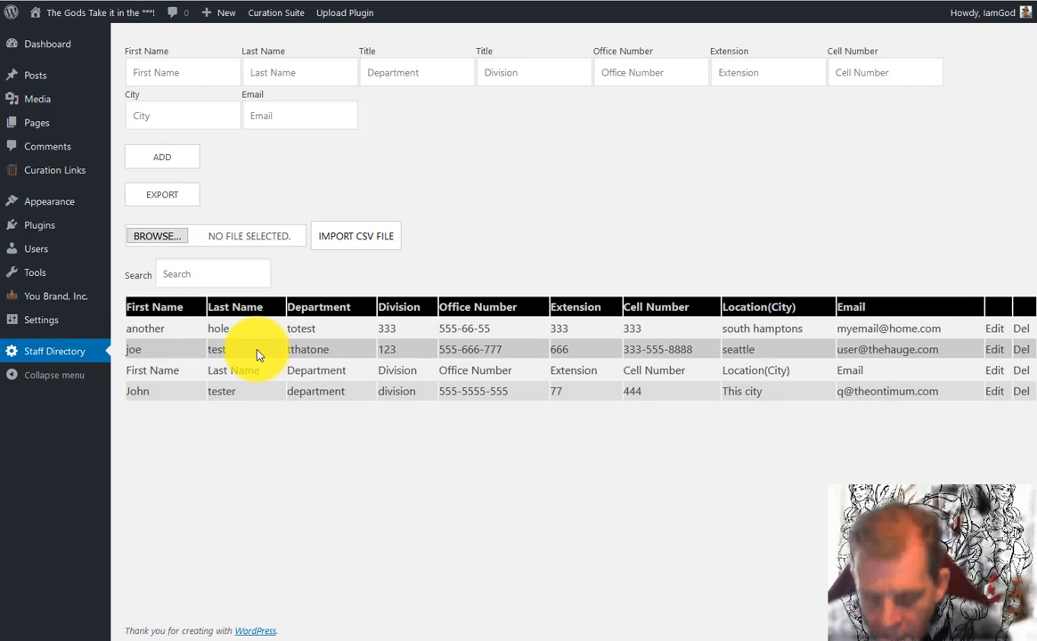
{"action": "mouse_move", "coordinate": [40, 259]}
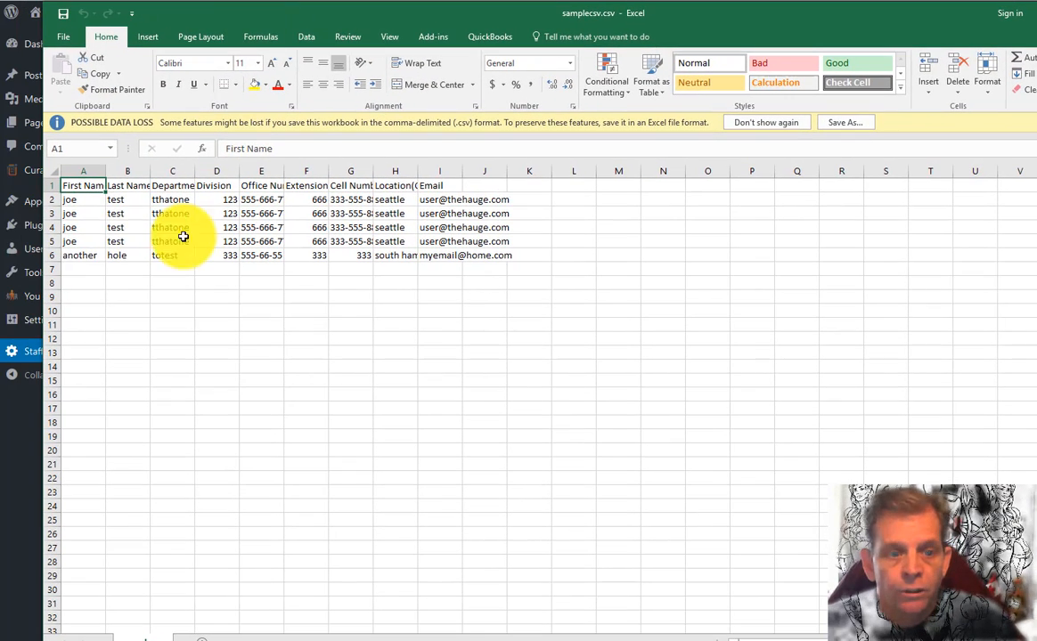
Add a new staff row in row 7 of samplecsv.csv
{"action": "left_click", "coordinate": [94, 265]}
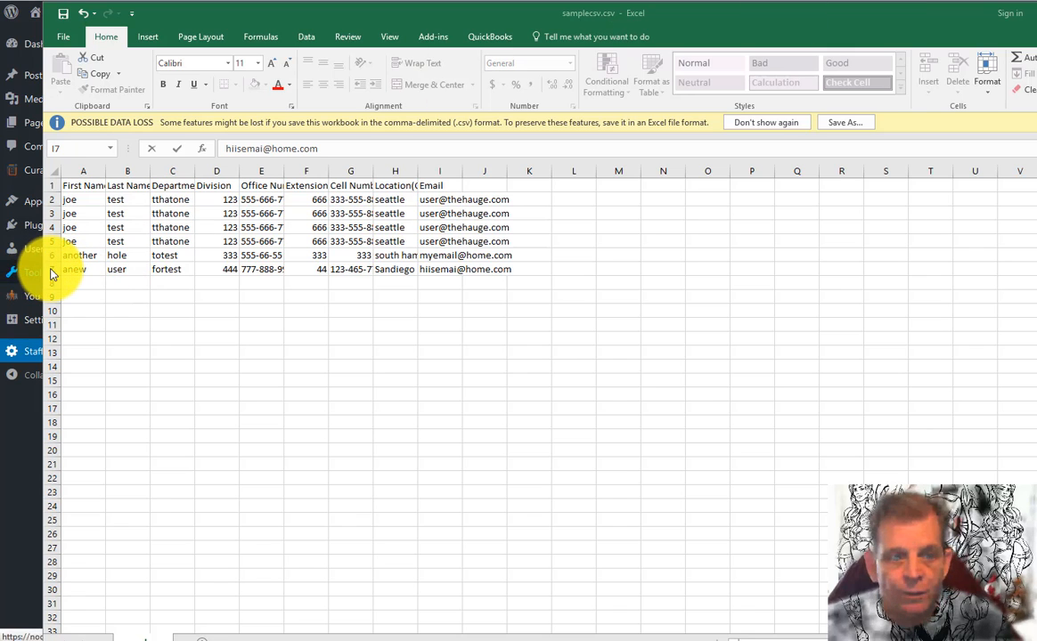
{"action": "left_click", "coordinate": [51, 271]}
{"action": "left_click", "coordinate": [46, 271]}
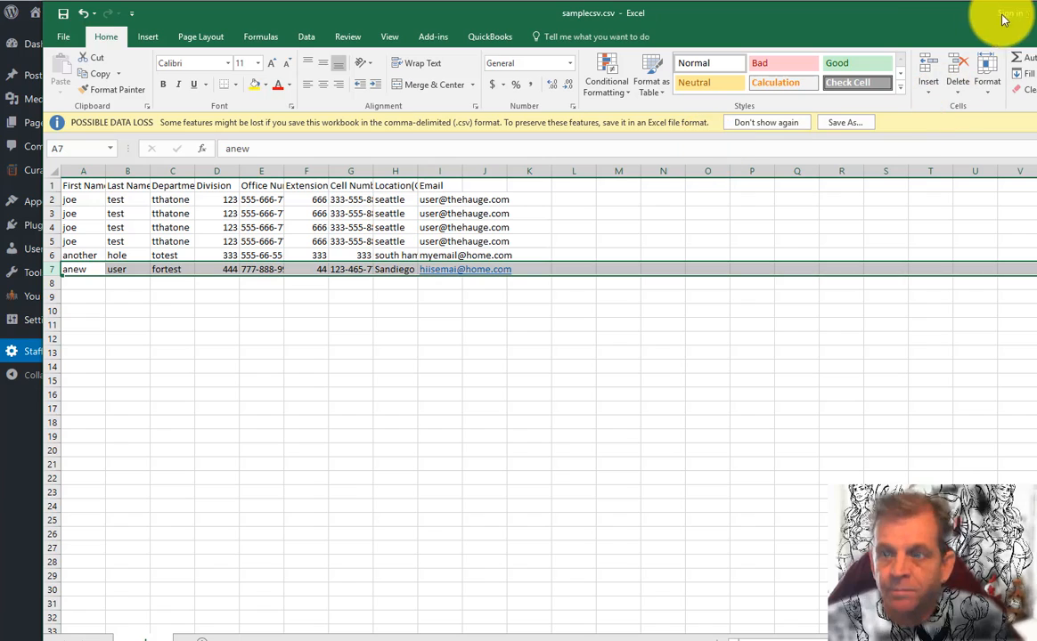
{"action": "left_click_drag", "start_coordinate": [929, 17], "coordinate": [791, 32]}
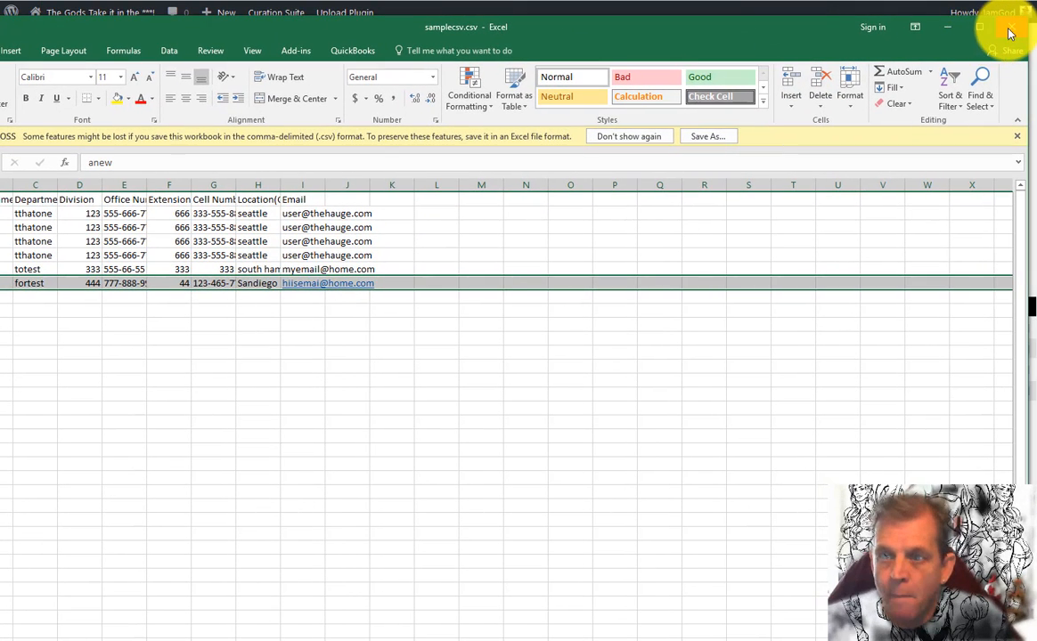
Close Excel, saving samplecsv.csv as CSV and replacing the existing file
{"action": "left_click", "coordinate": [1010, 31]}
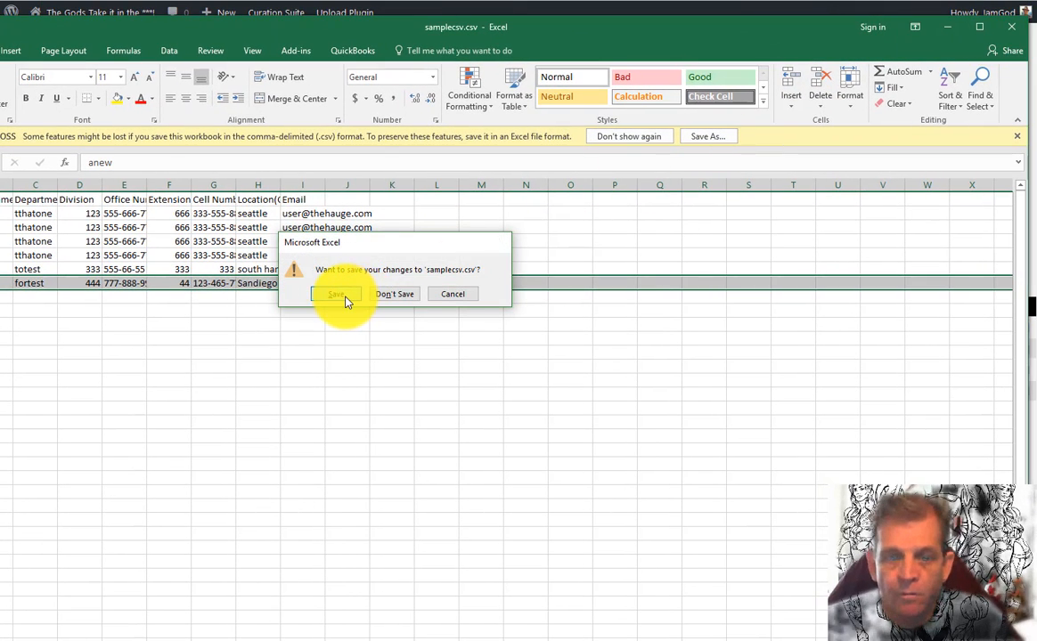
{"action": "left_click", "coordinate": [347, 301]}
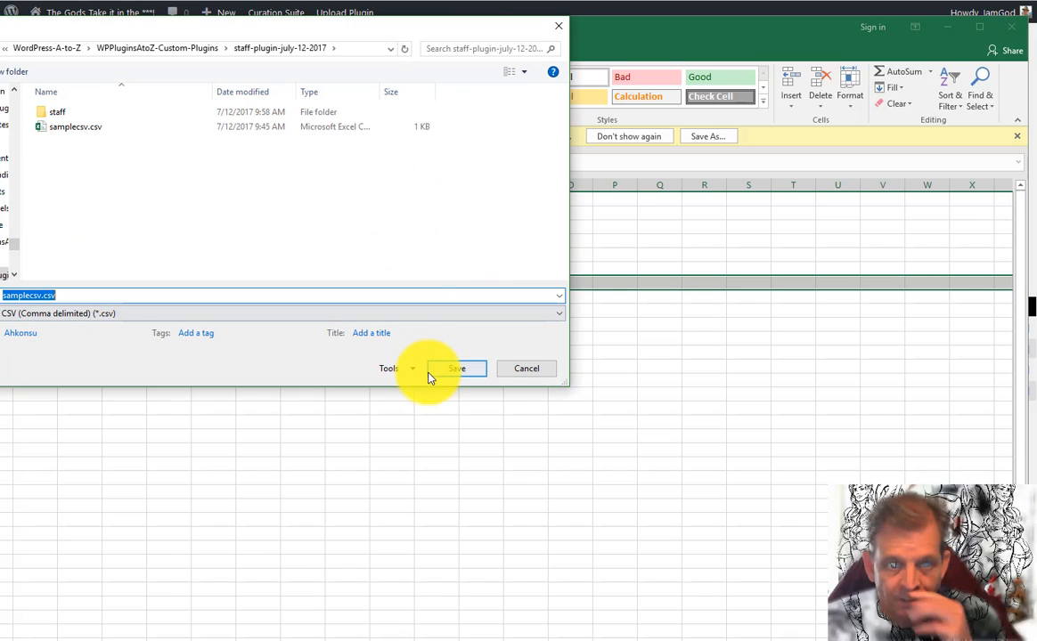
{"action": "left_click", "coordinate": [427, 378]}
{"action": "left_click", "coordinate": [429, 277]}
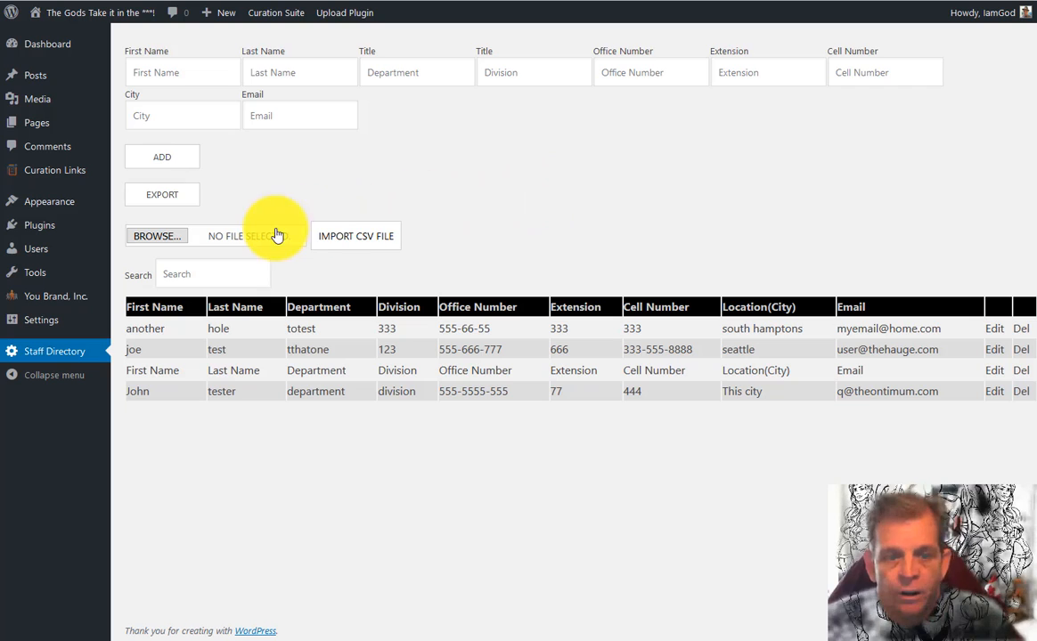
Re-import the updated samplecsv.csv, adding the new Sandiego staff row
{"action": "left_click", "coordinate": [181, 237]}
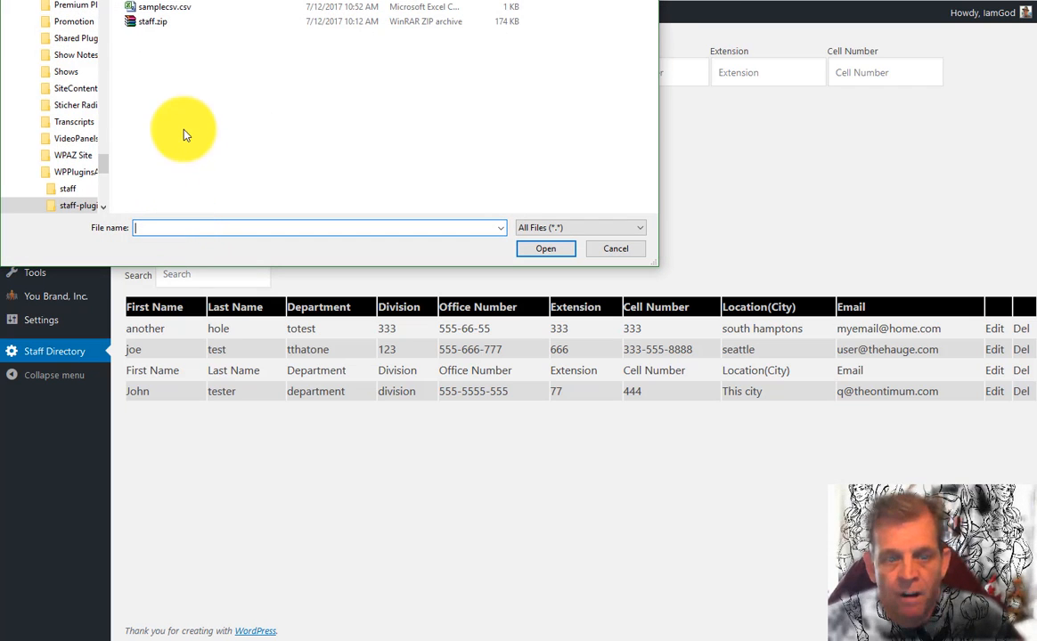
{"action": "left_click", "coordinate": [182, 10]}
{"action": "double_click", "coordinate": [182, 10]}
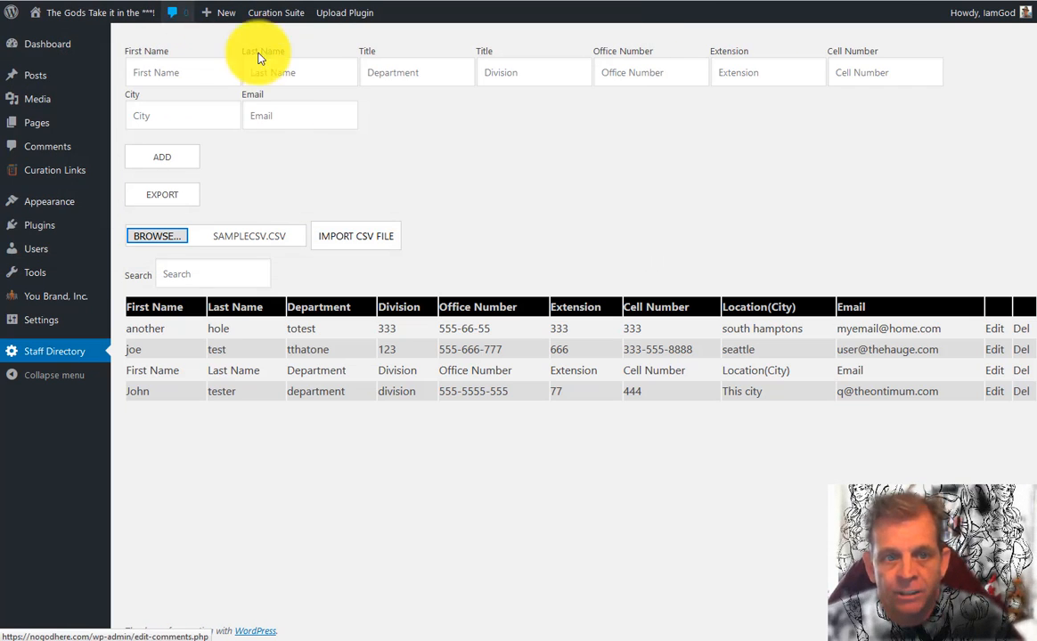
{"action": "left_click", "coordinate": [352, 238]}
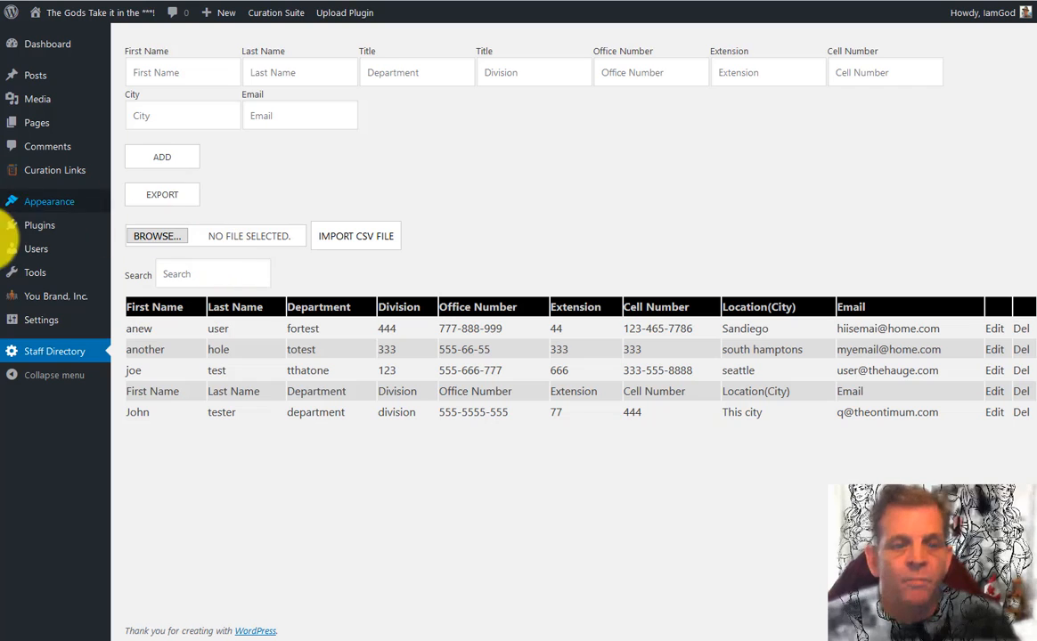
Publish a new post containing the pasted [staffs orderby="lastname" order="ASC"] shortcode block with the Staff Directory heading
{"action": "mouse_move", "coordinate": [73, 131]}
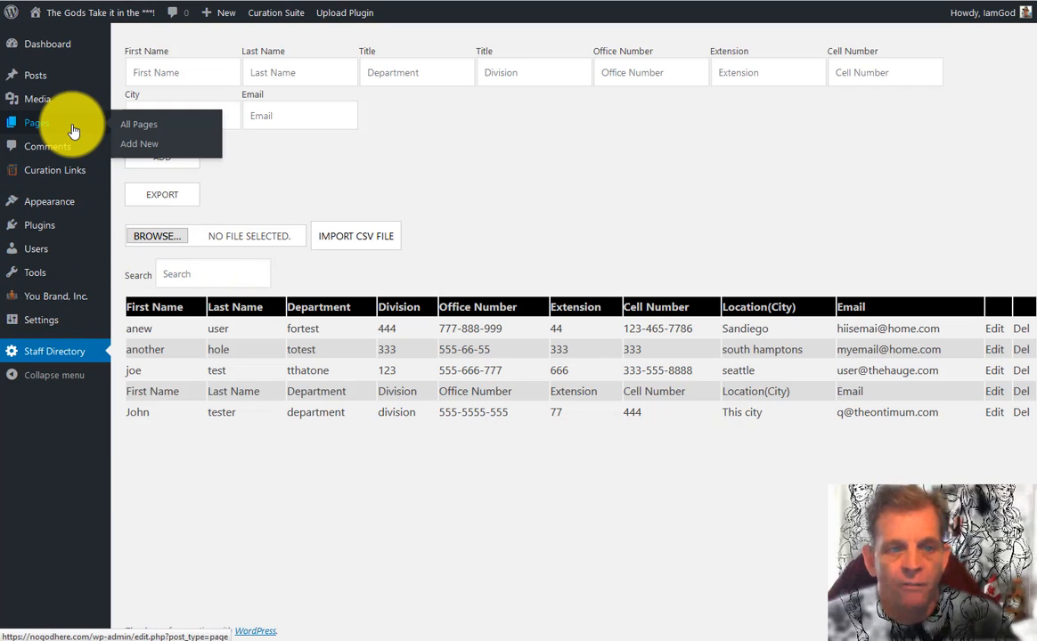
{"action": "mouse_move", "coordinate": [56, 79]}
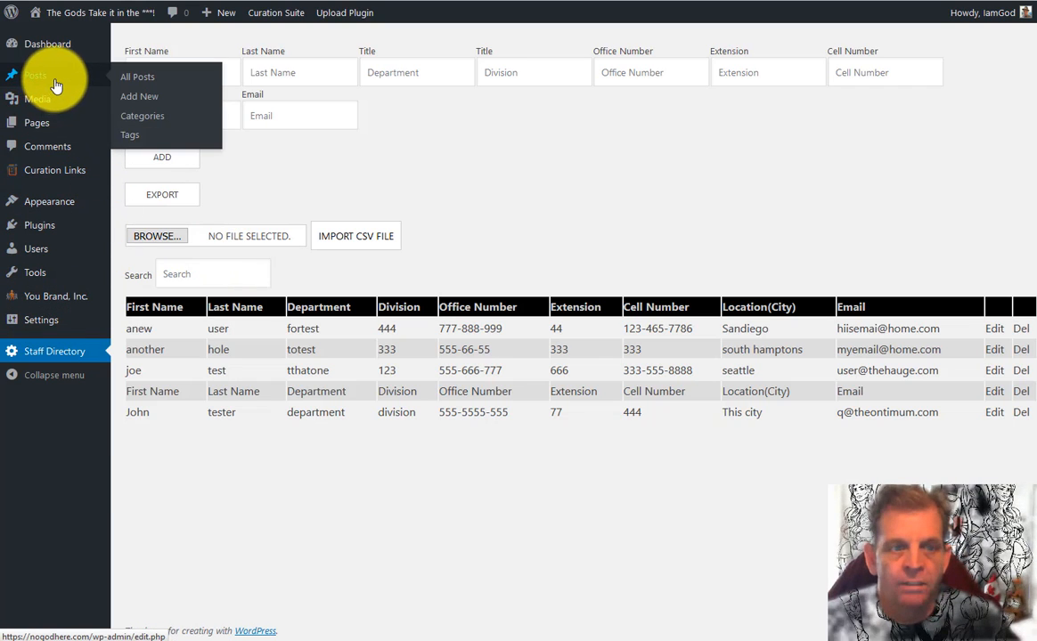
{"action": "left_click", "coordinate": [148, 101]}
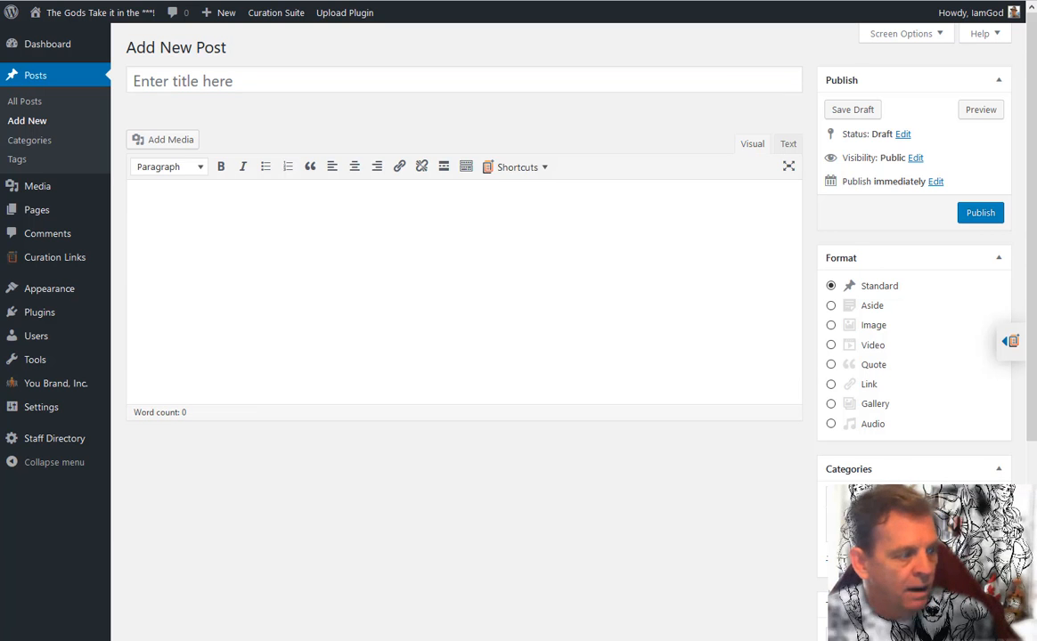
{"action": "left_click", "coordinate": [791, 146]}
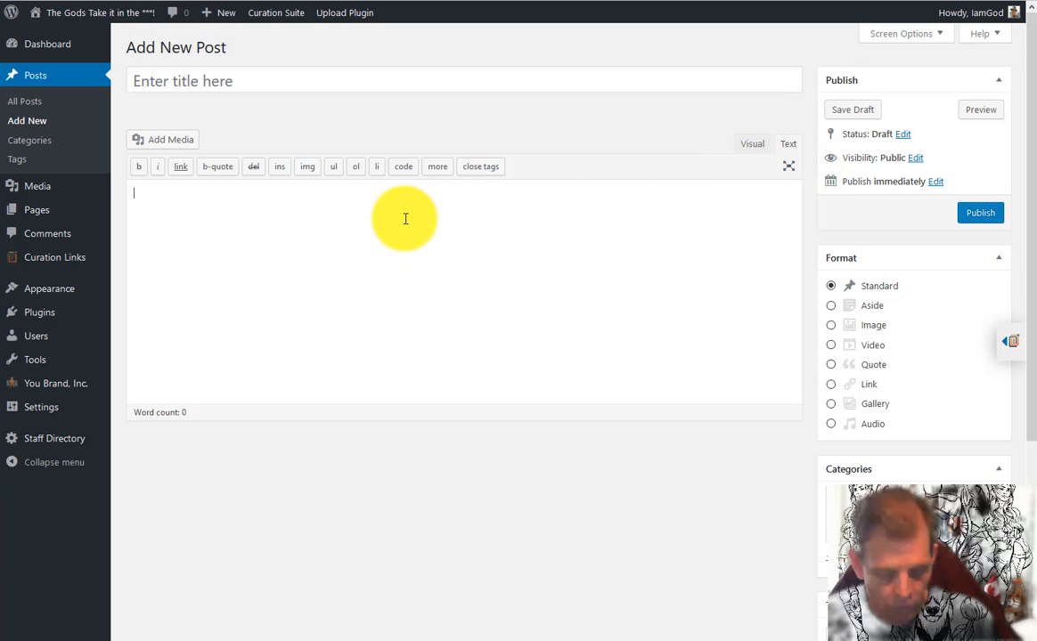
{"action": "type", "text": "[staffs orderby=\"lastname\" order=\"ASC\"] <div class=\"staff-dir-header\"> <h1 class=\"staff-title\">Staff Directory</h1> <hr /> Skip scrolling. Enter any part of the person's name or location below. </div> [/staffs]"}
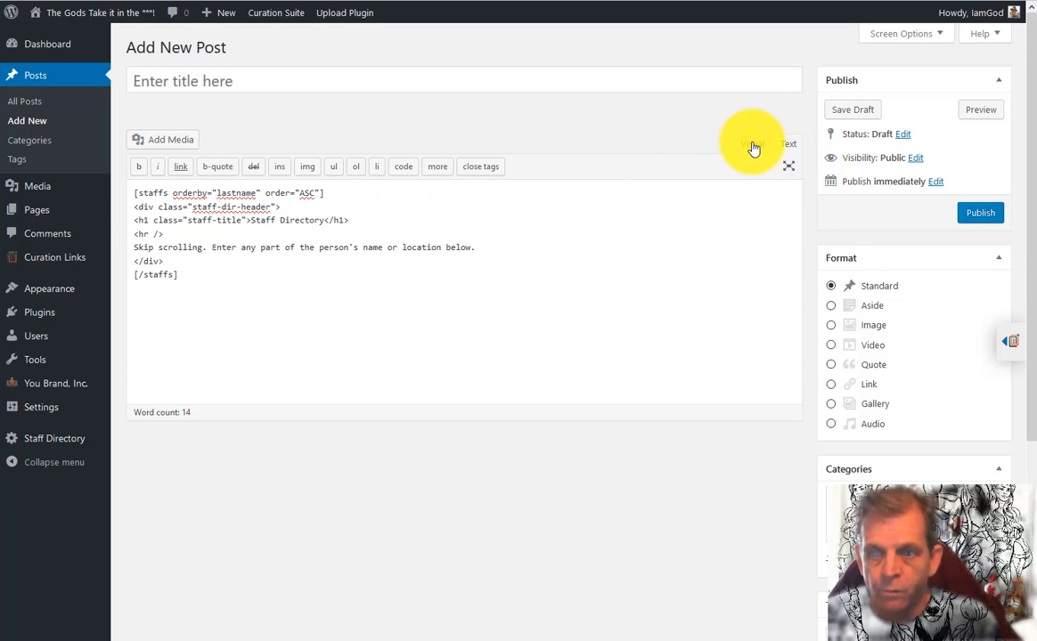
{"action": "left_click", "coordinate": [751, 146]}
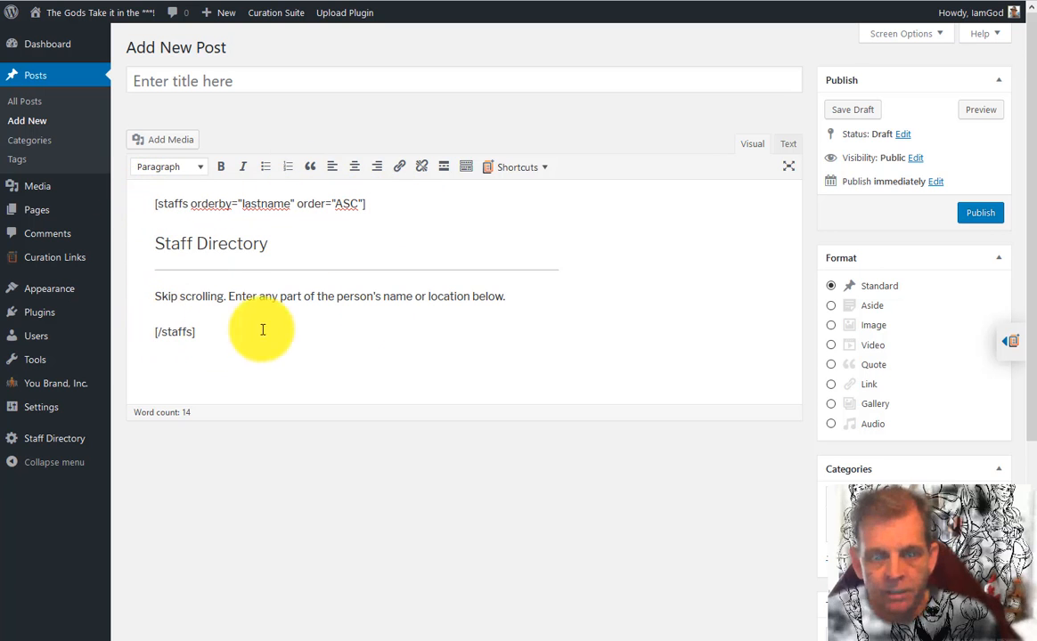
{"action": "left_click", "coordinate": [950, 213]}
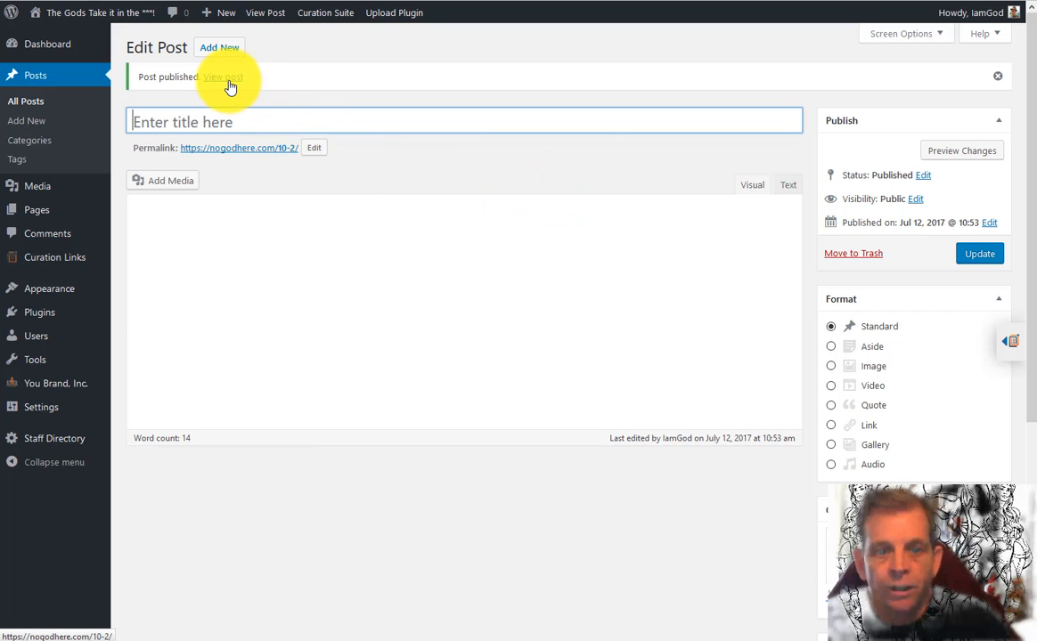
Title the post 'Staff Directory' with a capital S, update it, and preview it before returning
{"action": "left_click", "coordinate": [231, 114]}
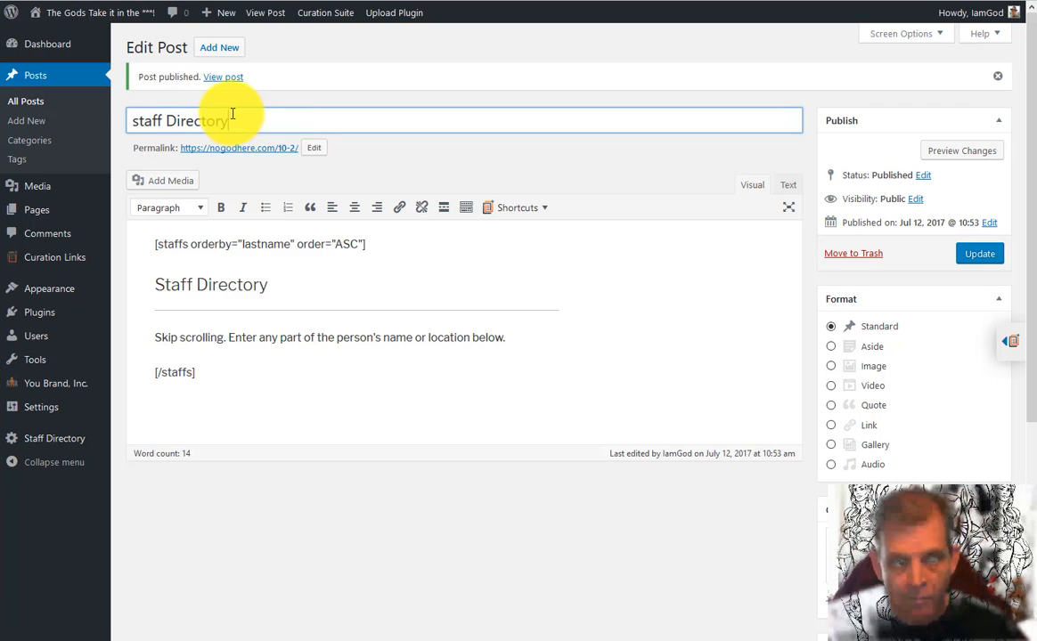
{"action": "left_click_drag", "start_coordinate": [139, 121], "coordinate": [105, 132]}
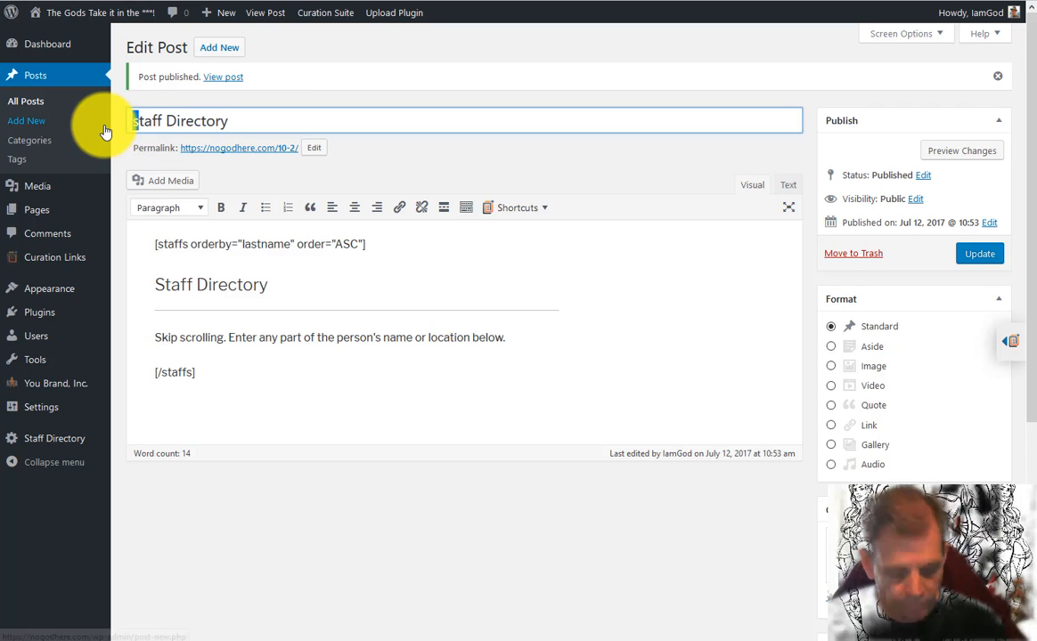
{"action": "type", "text": "S"}
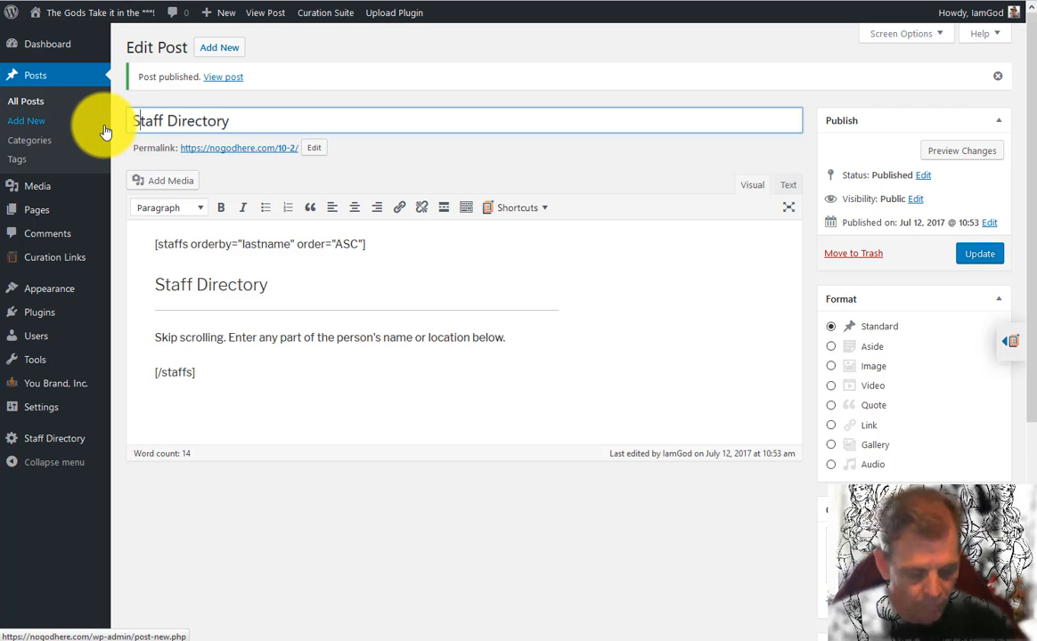
{"action": "left_click", "coordinate": [983, 257]}
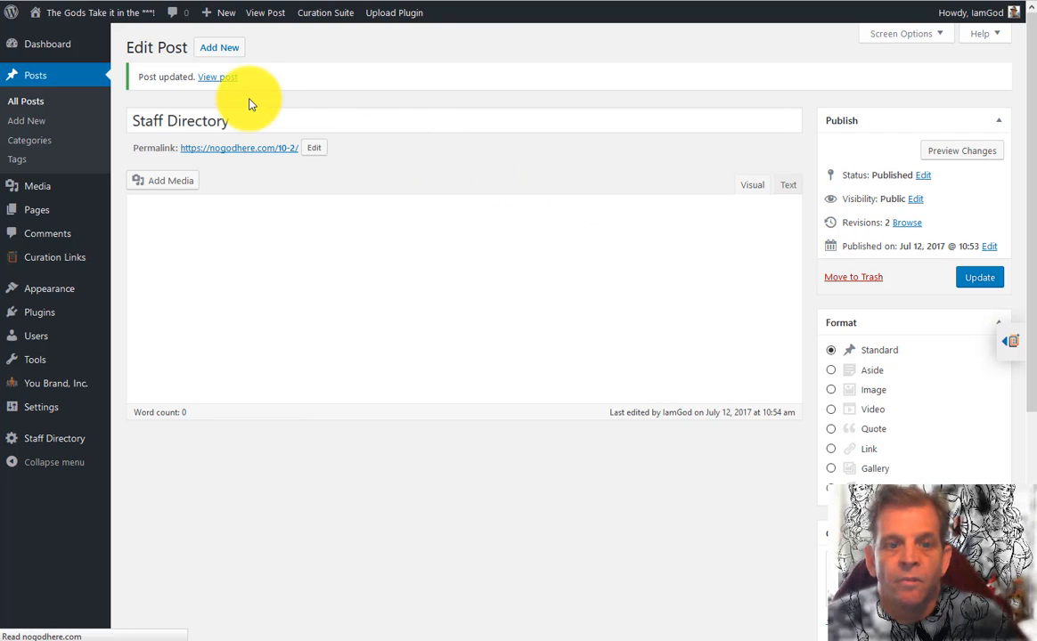
{"action": "left_click", "coordinate": [222, 80]}
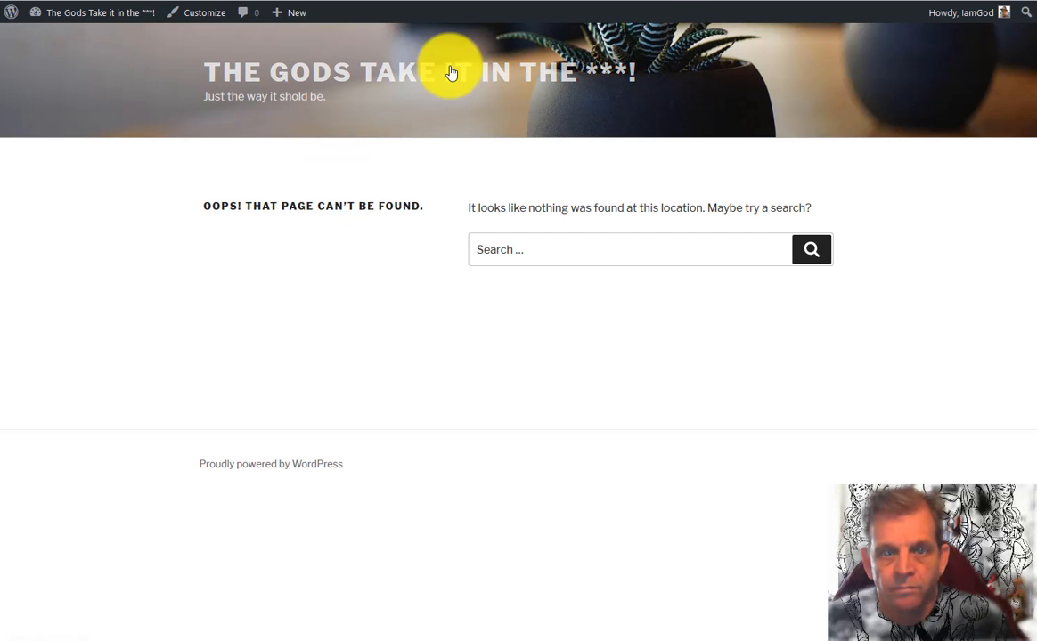
{"action": "key", "text": "alt+Left"}
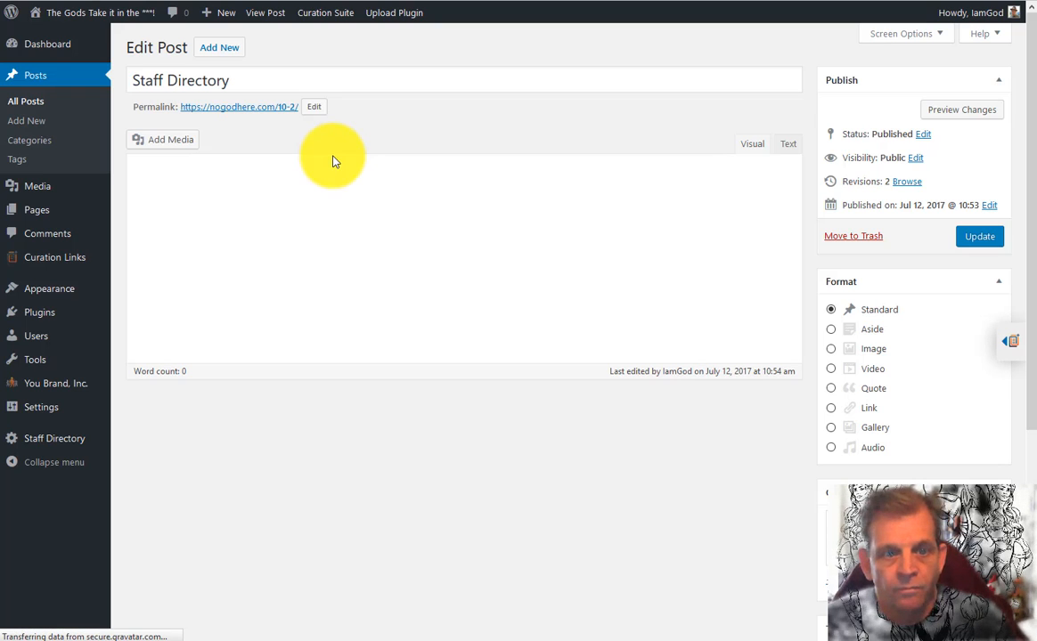
Update the Staff Directory post again and open its live page on the site
{"action": "left_click", "coordinate": [974, 241]}
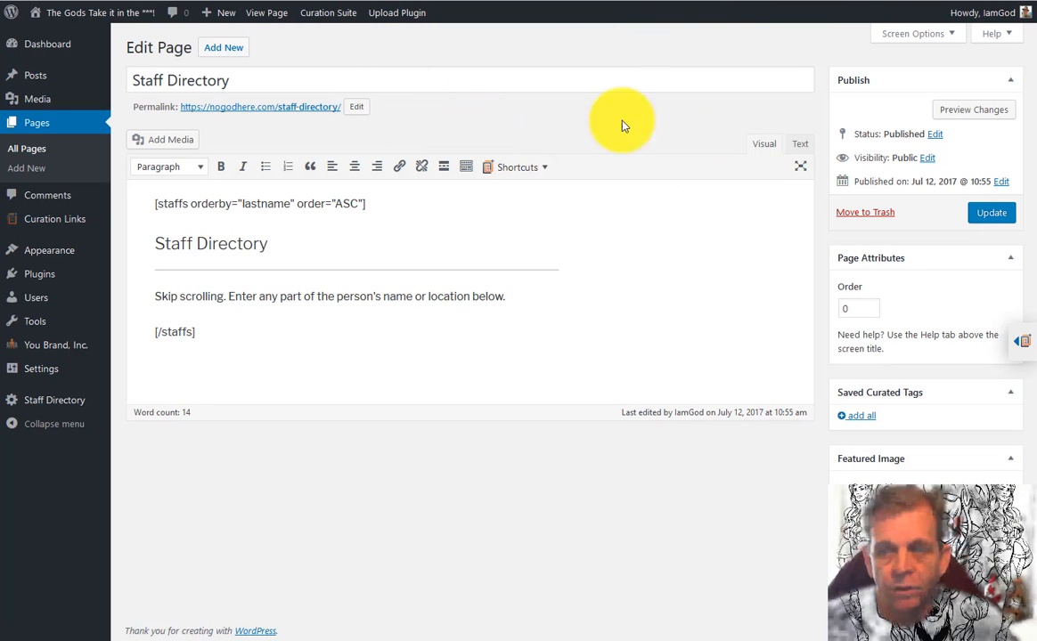
{"action": "left_click", "coordinate": [257, 108]}
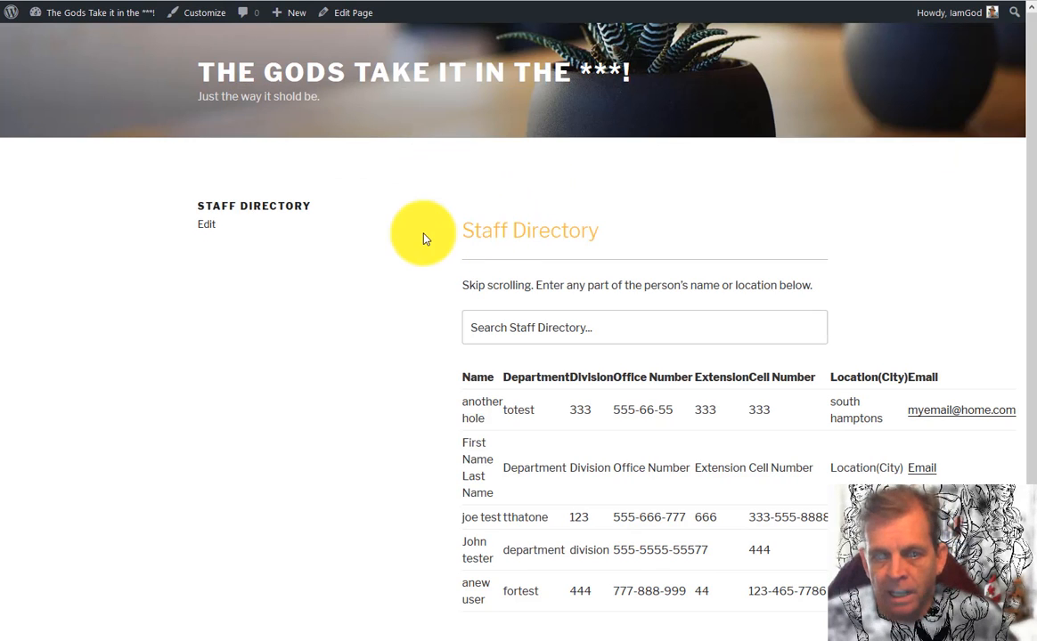
{"action": "scroll", "coordinate": [420, 236], "scroll_direction": "down", "scroll_amount": 2}
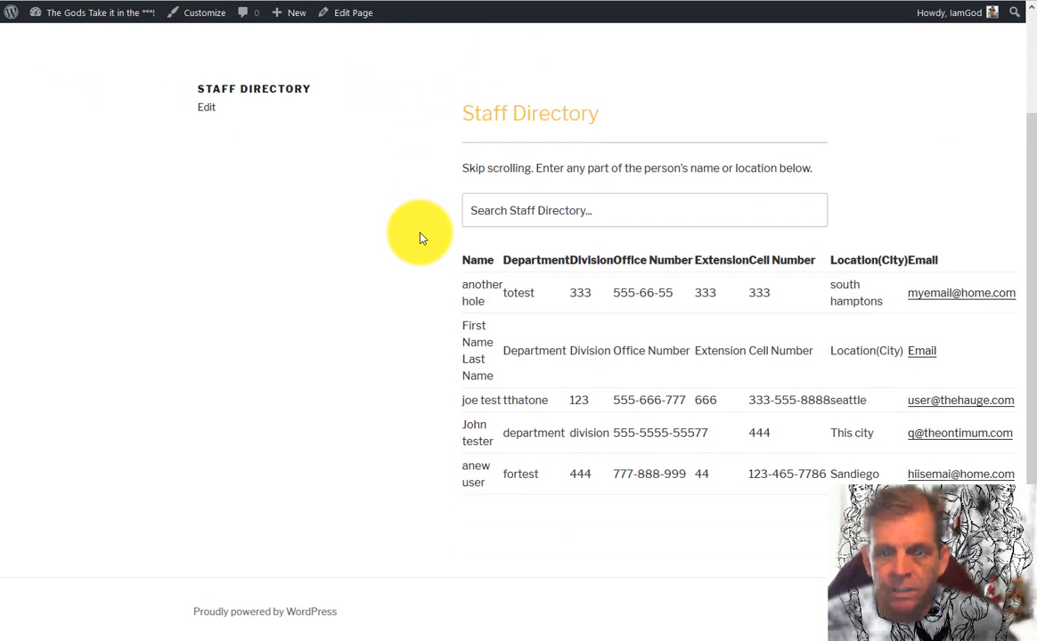
Search the directory for 'a' and filter the table to the anew user row
{"action": "left_click", "coordinate": [534, 210]}
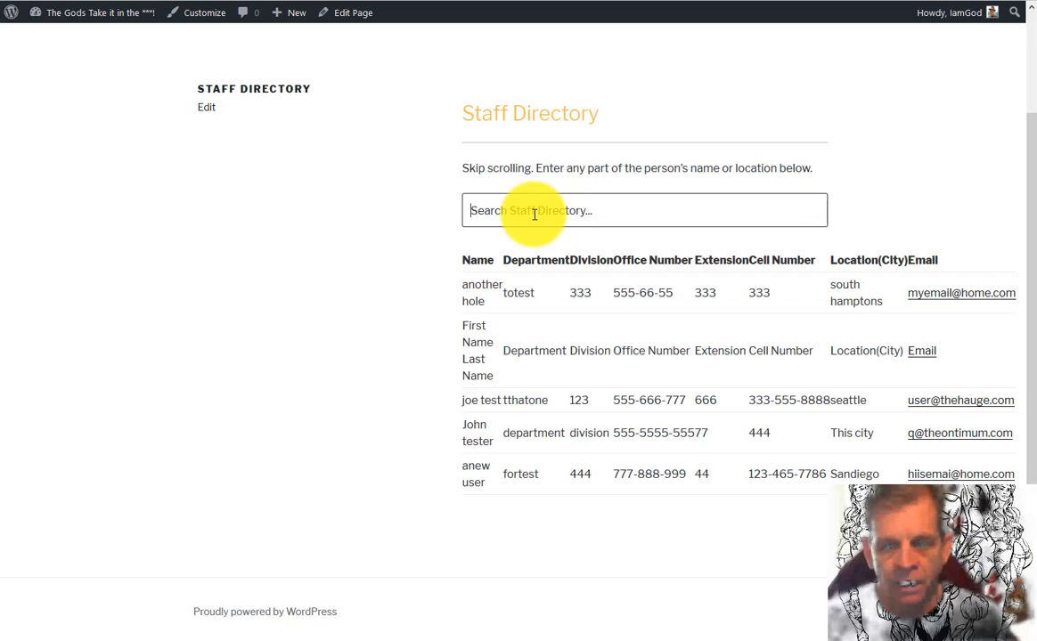
{"action": "type", "text": "a"}
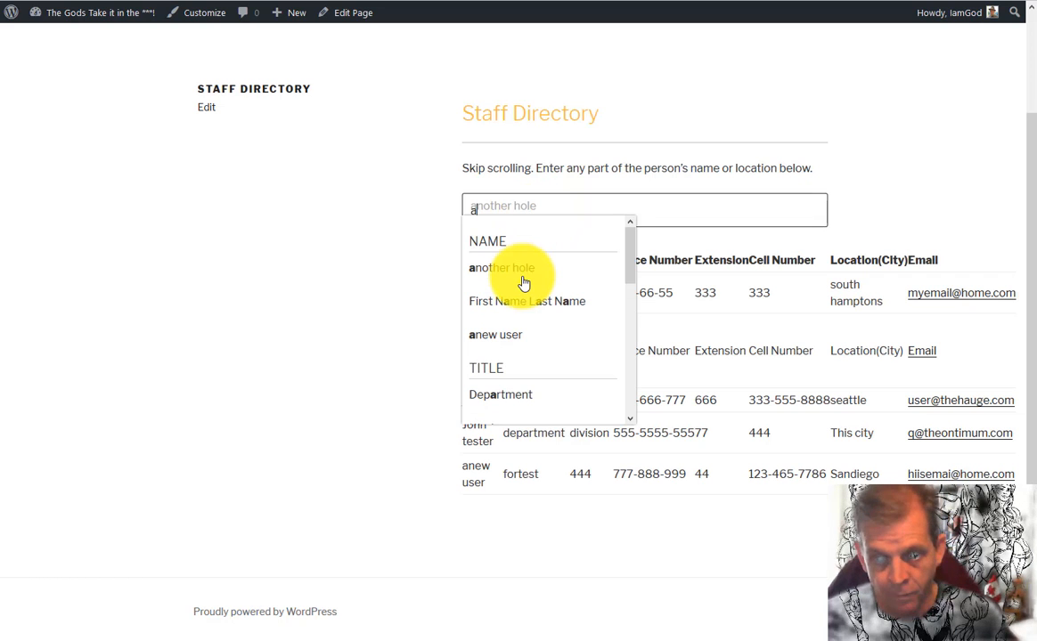
{"action": "left_click", "coordinate": [504, 337]}
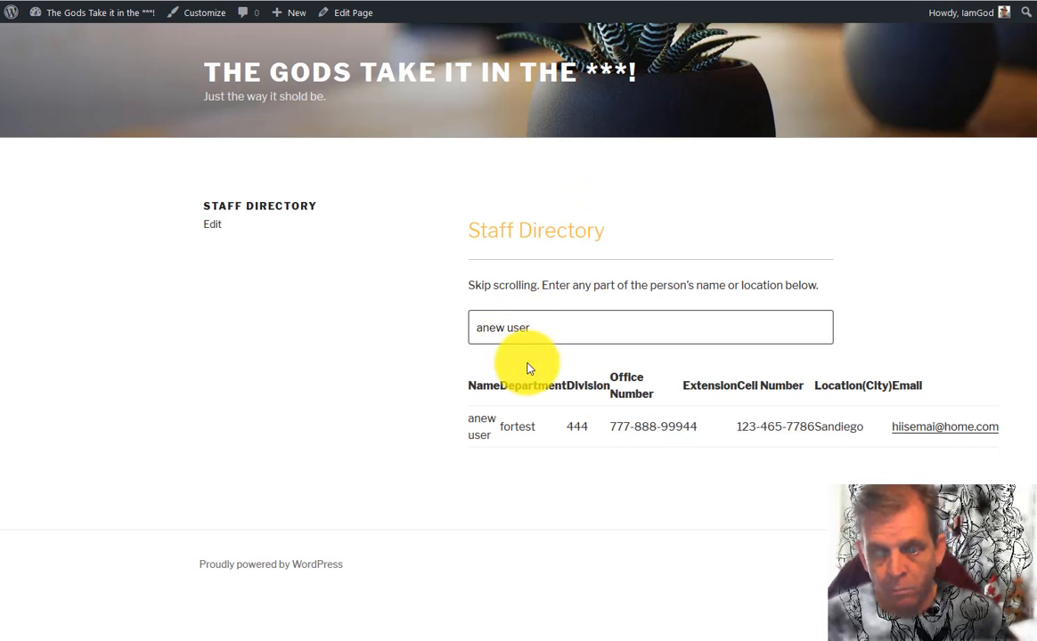